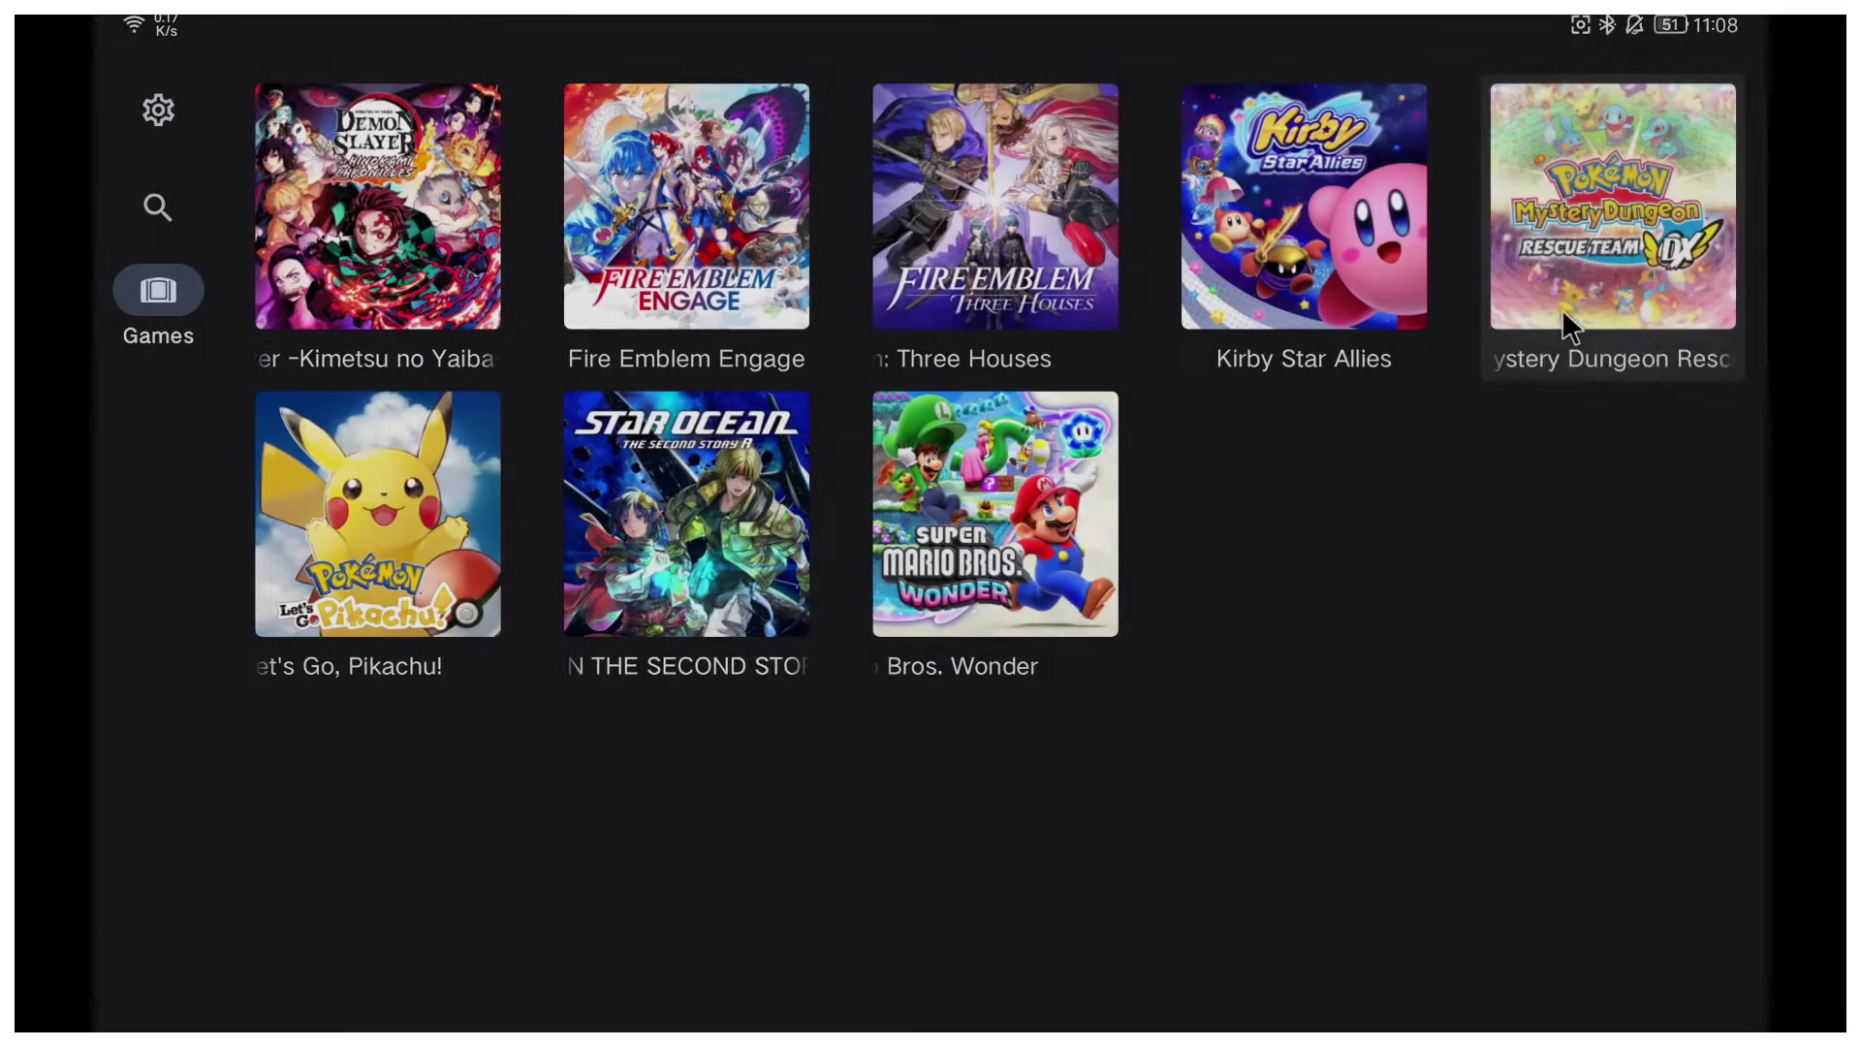
- Launch the Pokémon Mystery Dungeon game from the suyu library
{"action": "left_click", "coordinate": [1562, 309]}
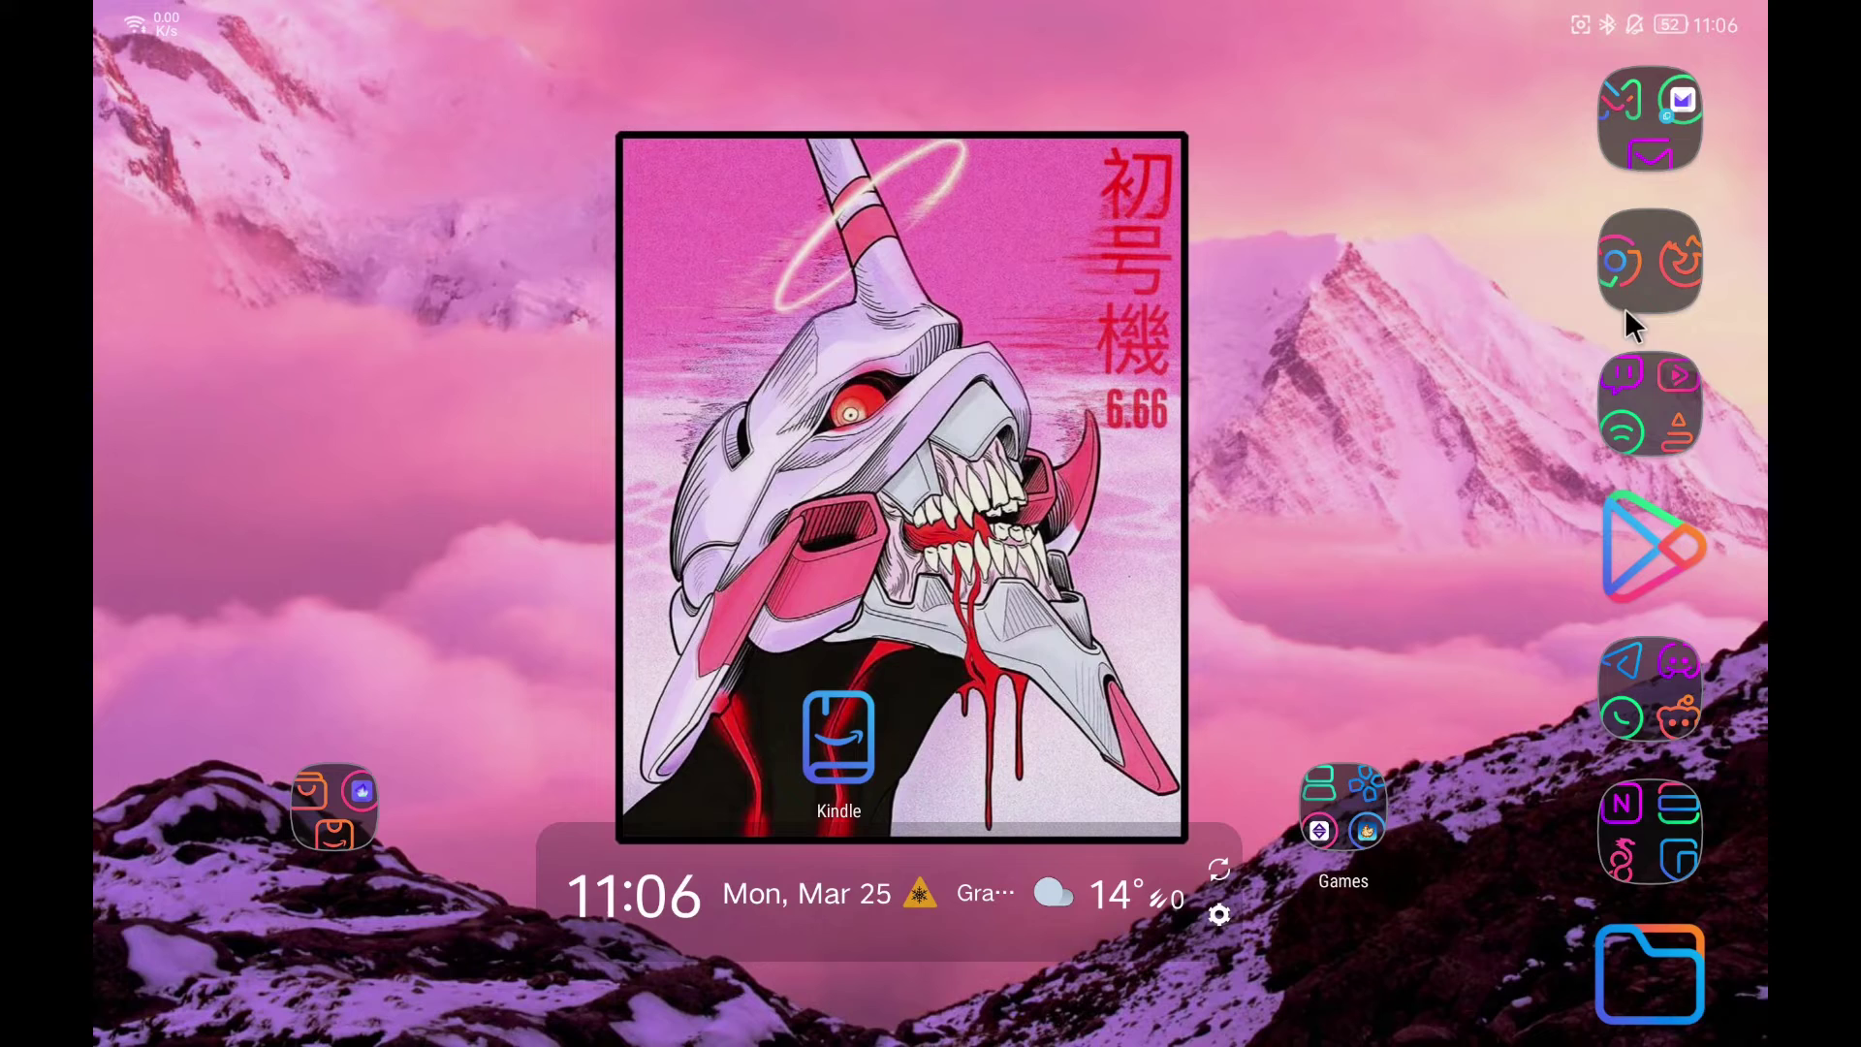
- Open the suyu repository on git.suyu.dev in the browser and jump to its README Downloads section
{"action": "left_click", "coordinate": [1636, 282]}
{"action": "left_click", "coordinate": [783, 239]}
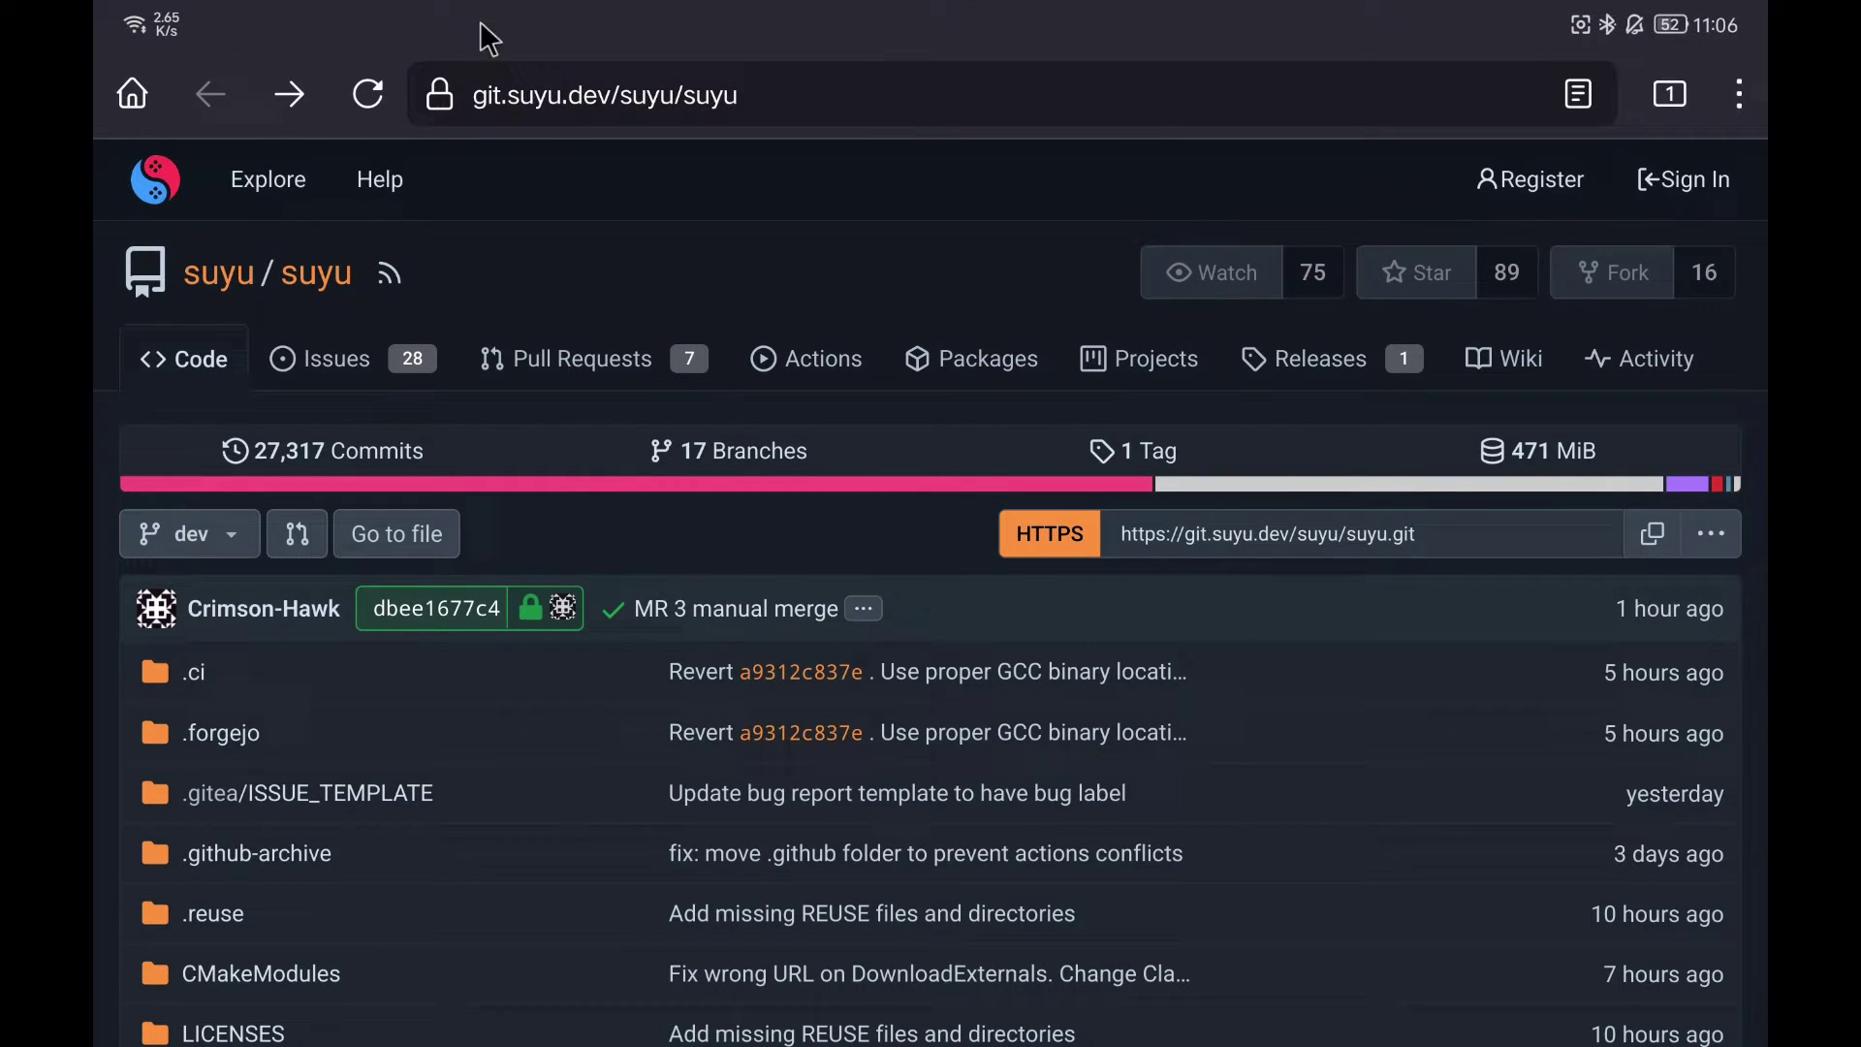
{"action": "scroll", "coordinate": [652, 514], "scroll_direction": "down", "scroll_amount": 5}
{"action": "scroll", "coordinate": [698, 567], "scroll_direction": "down", "scroll_amount": 5}
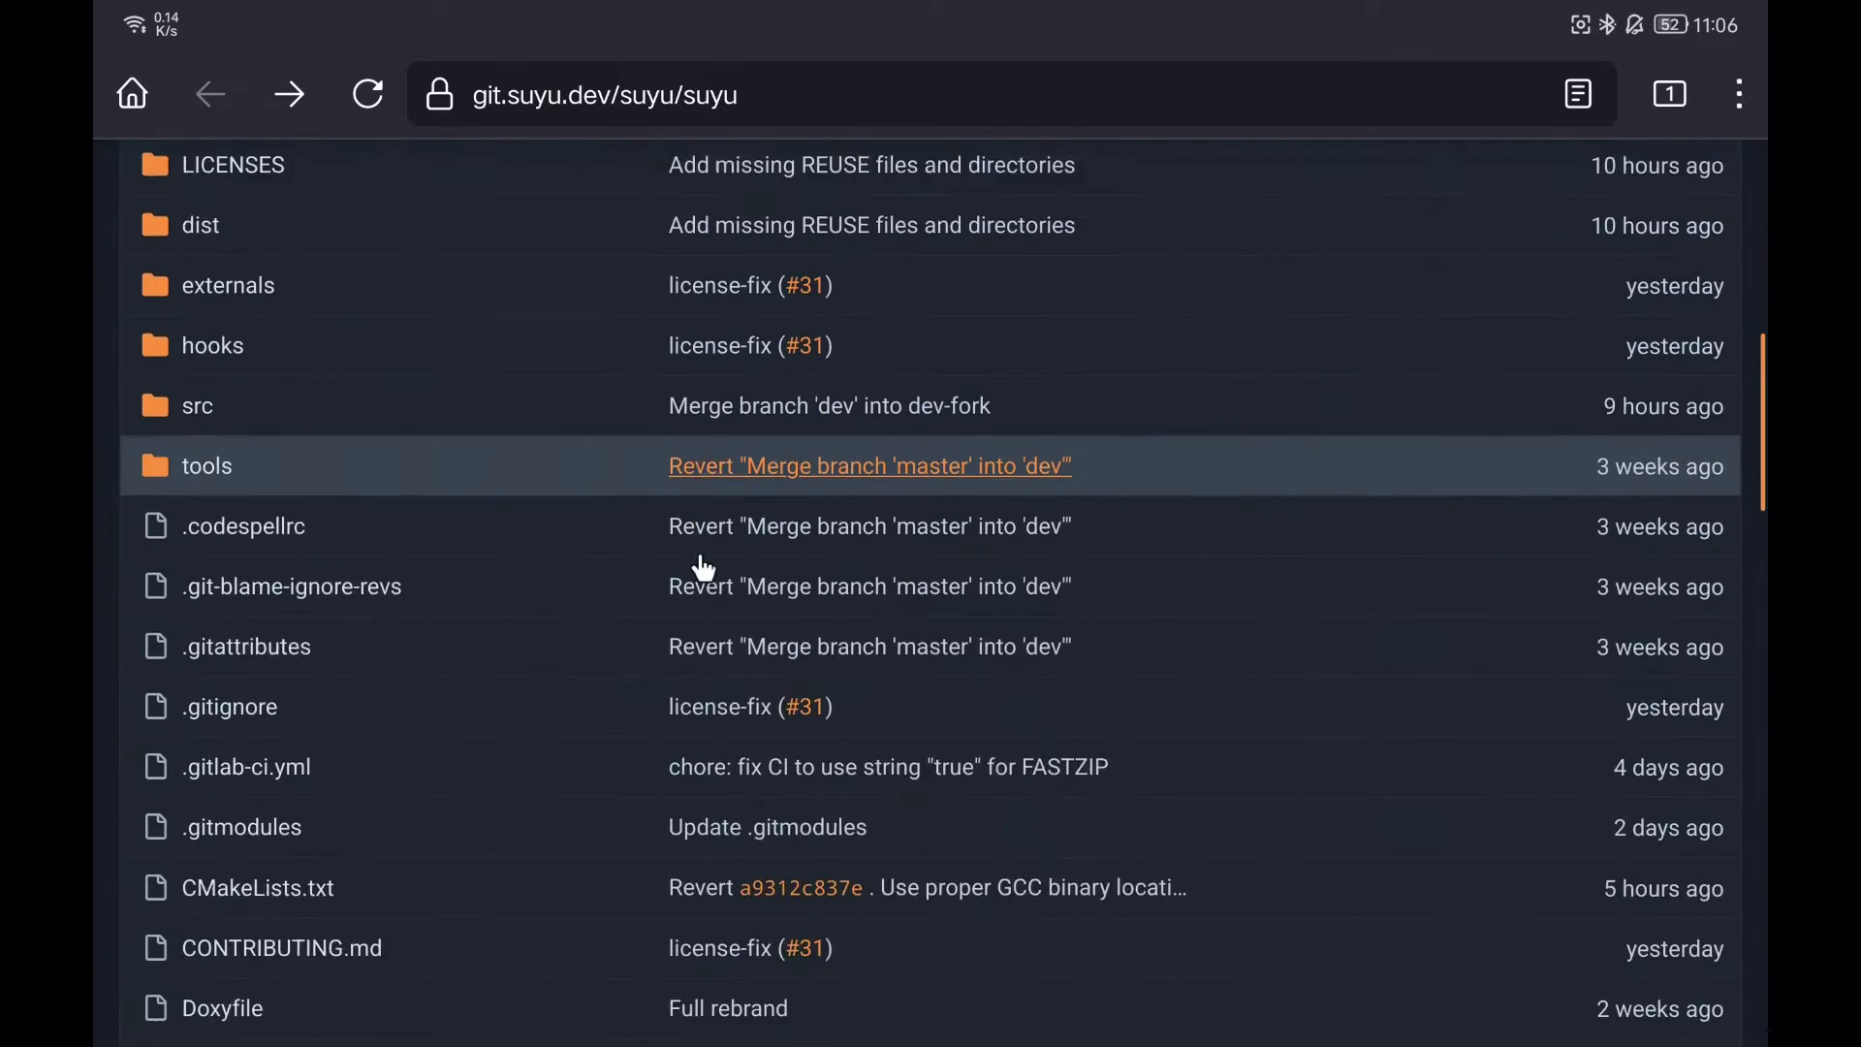
{"action": "scroll", "coordinate": [700, 565], "scroll_direction": "down", "scroll_amount": 5}
{"action": "scroll", "coordinate": [700, 565], "scroll_direction": "down", "scroll_amount": 5}
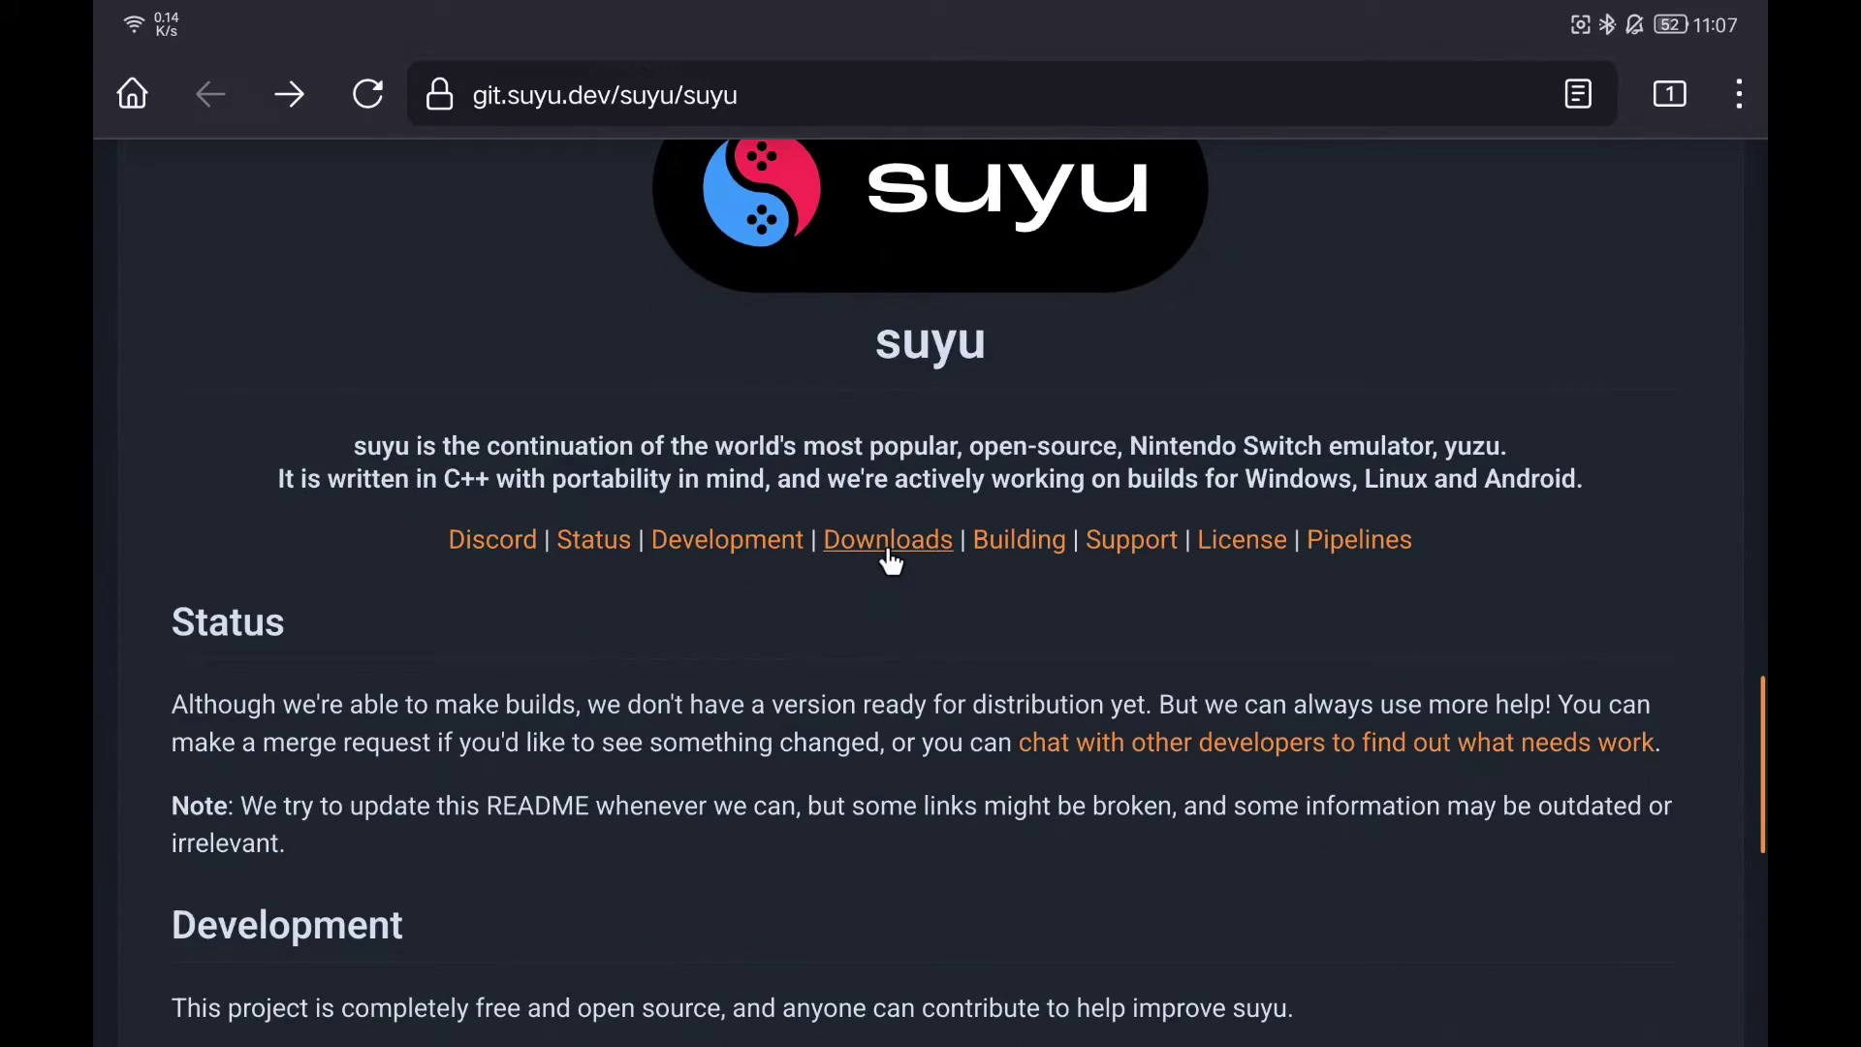
{"action": "left_click", "coordinate": [887, 541]}
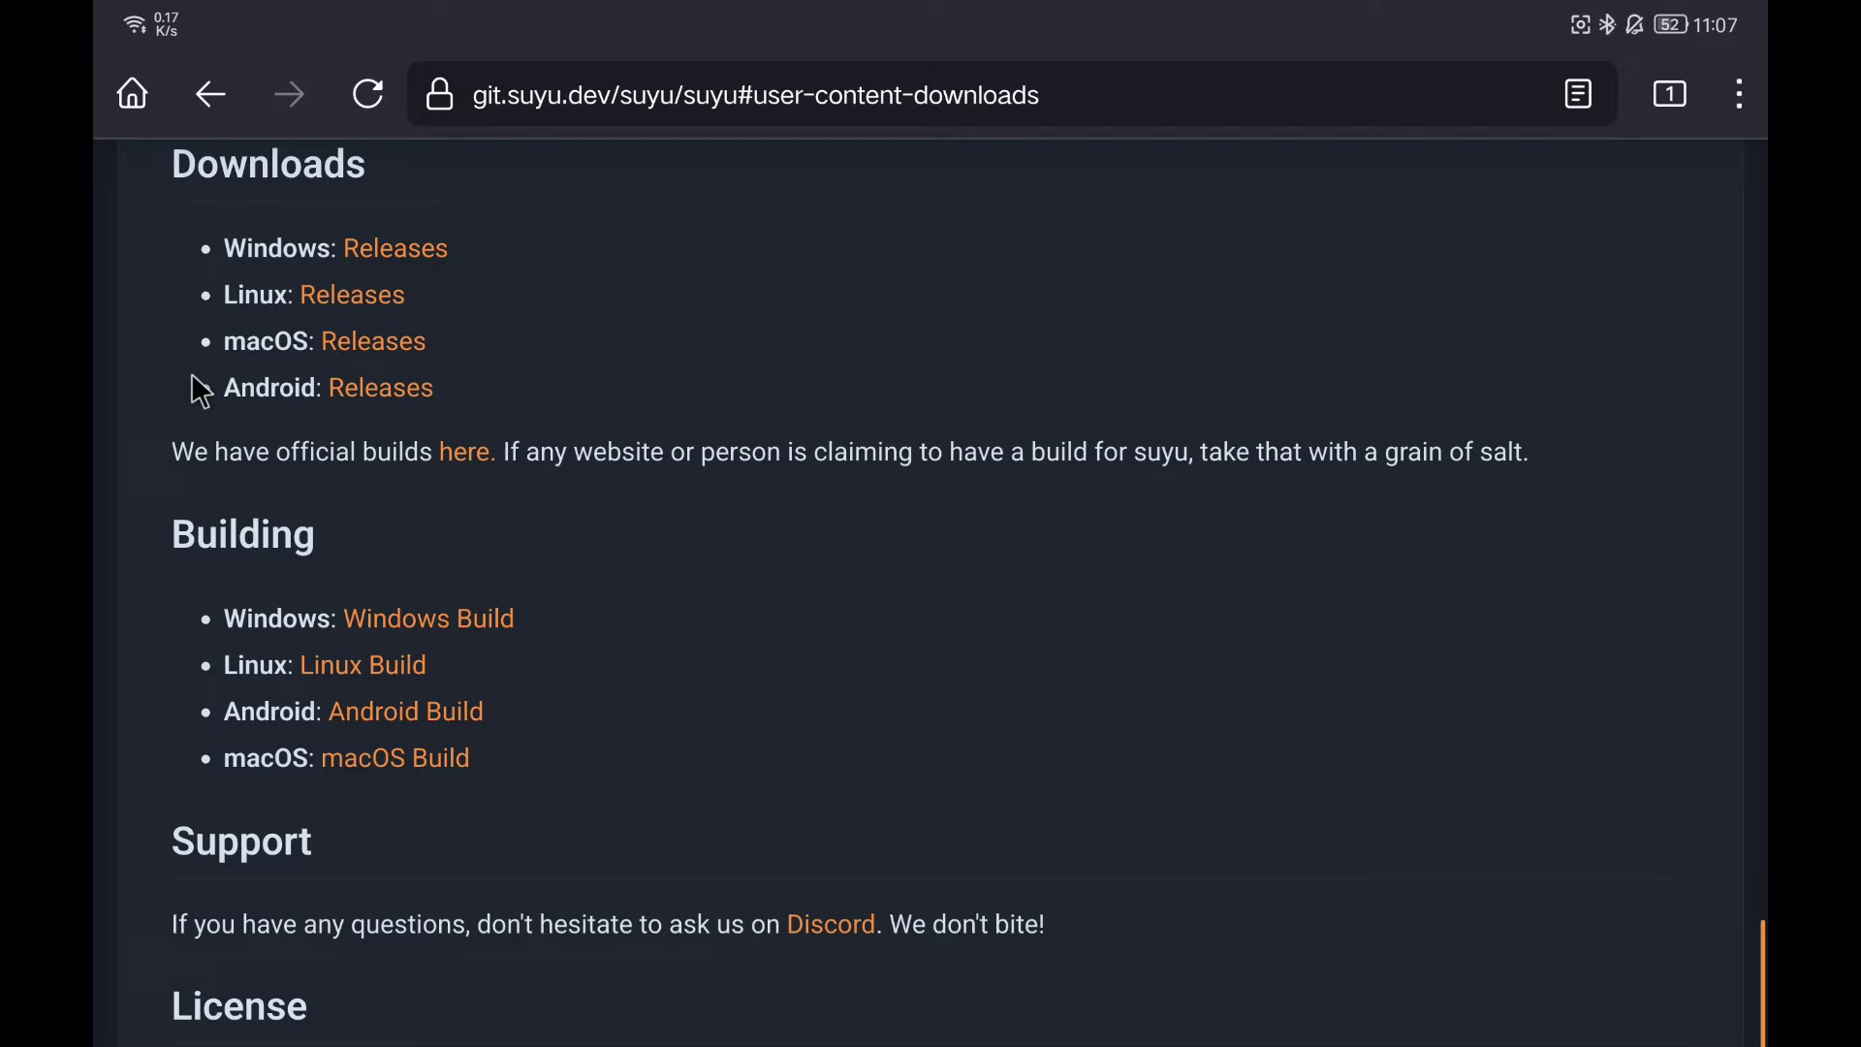
- Download app-mainline-release.apk from the suyu v0.0.1 Android releases page
{"action": "left_click", "coordinate": [393, 394]}
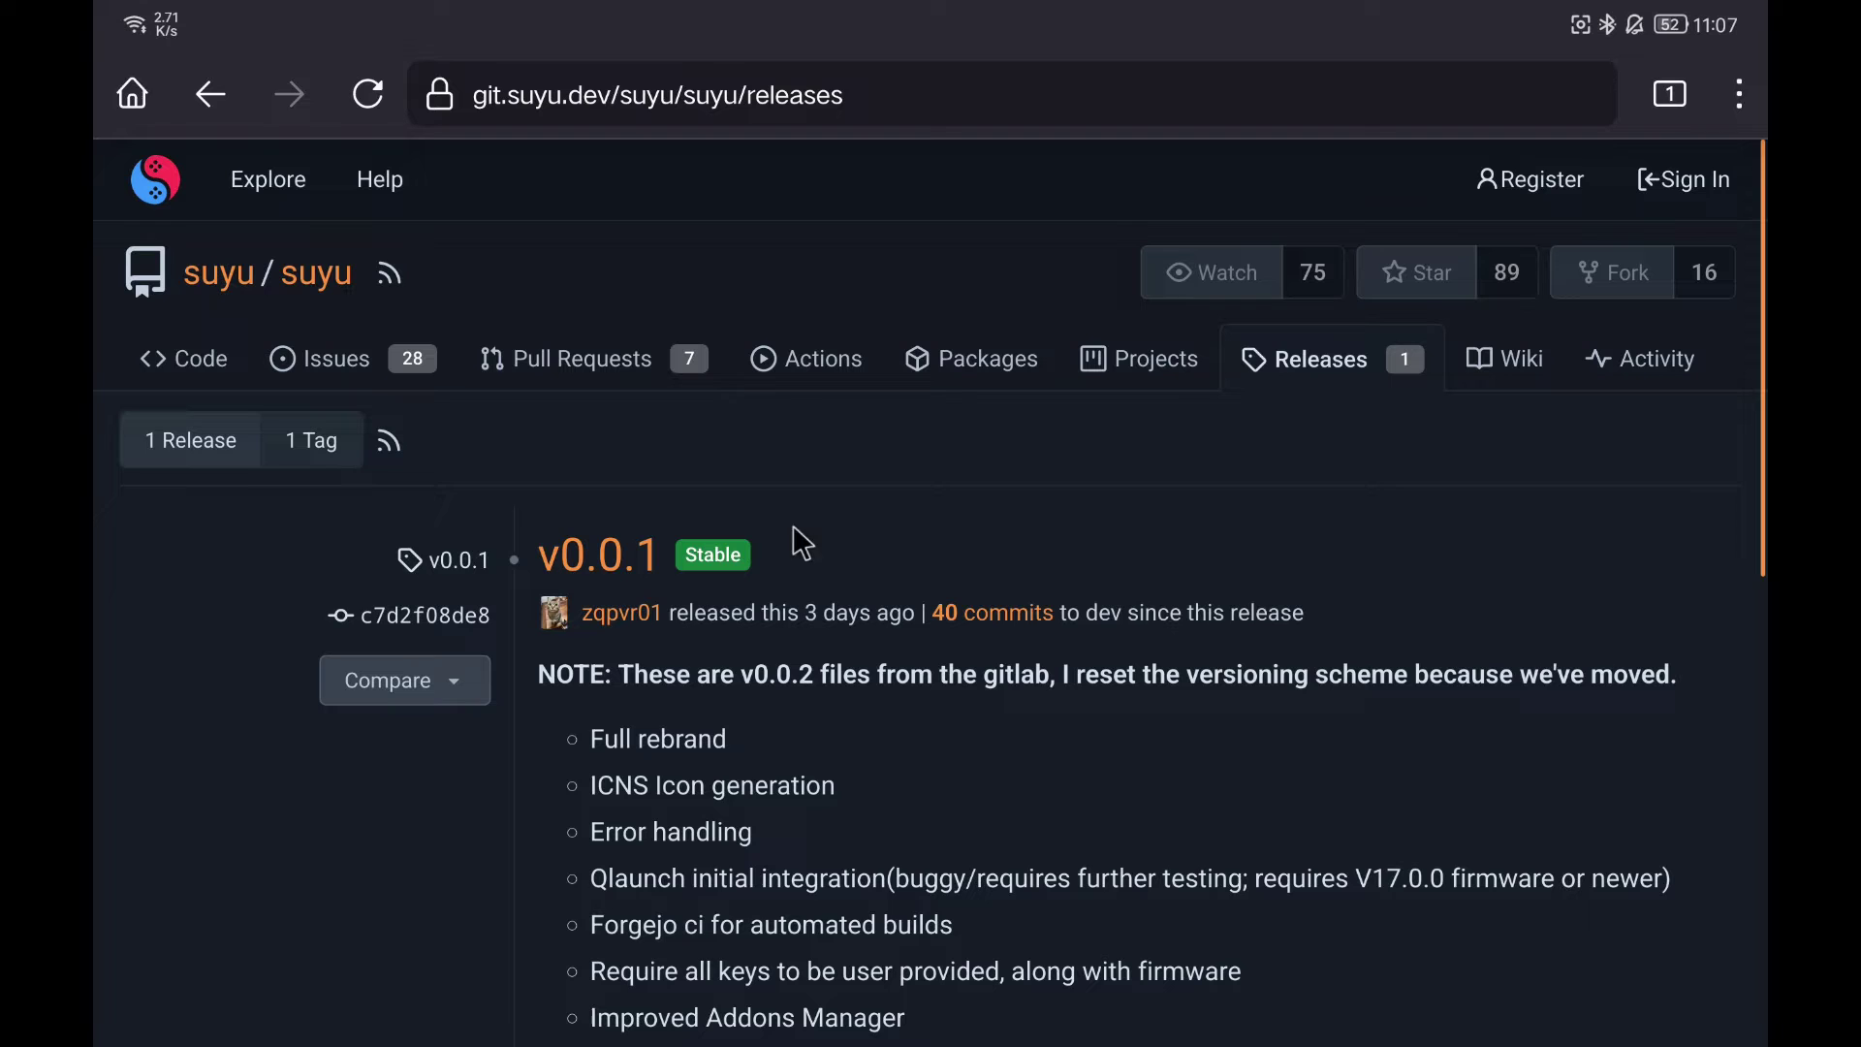
{"action": "scroll", "coordinate": [903, 545], "scroll_direction": "down", "scroll_amount": 1}
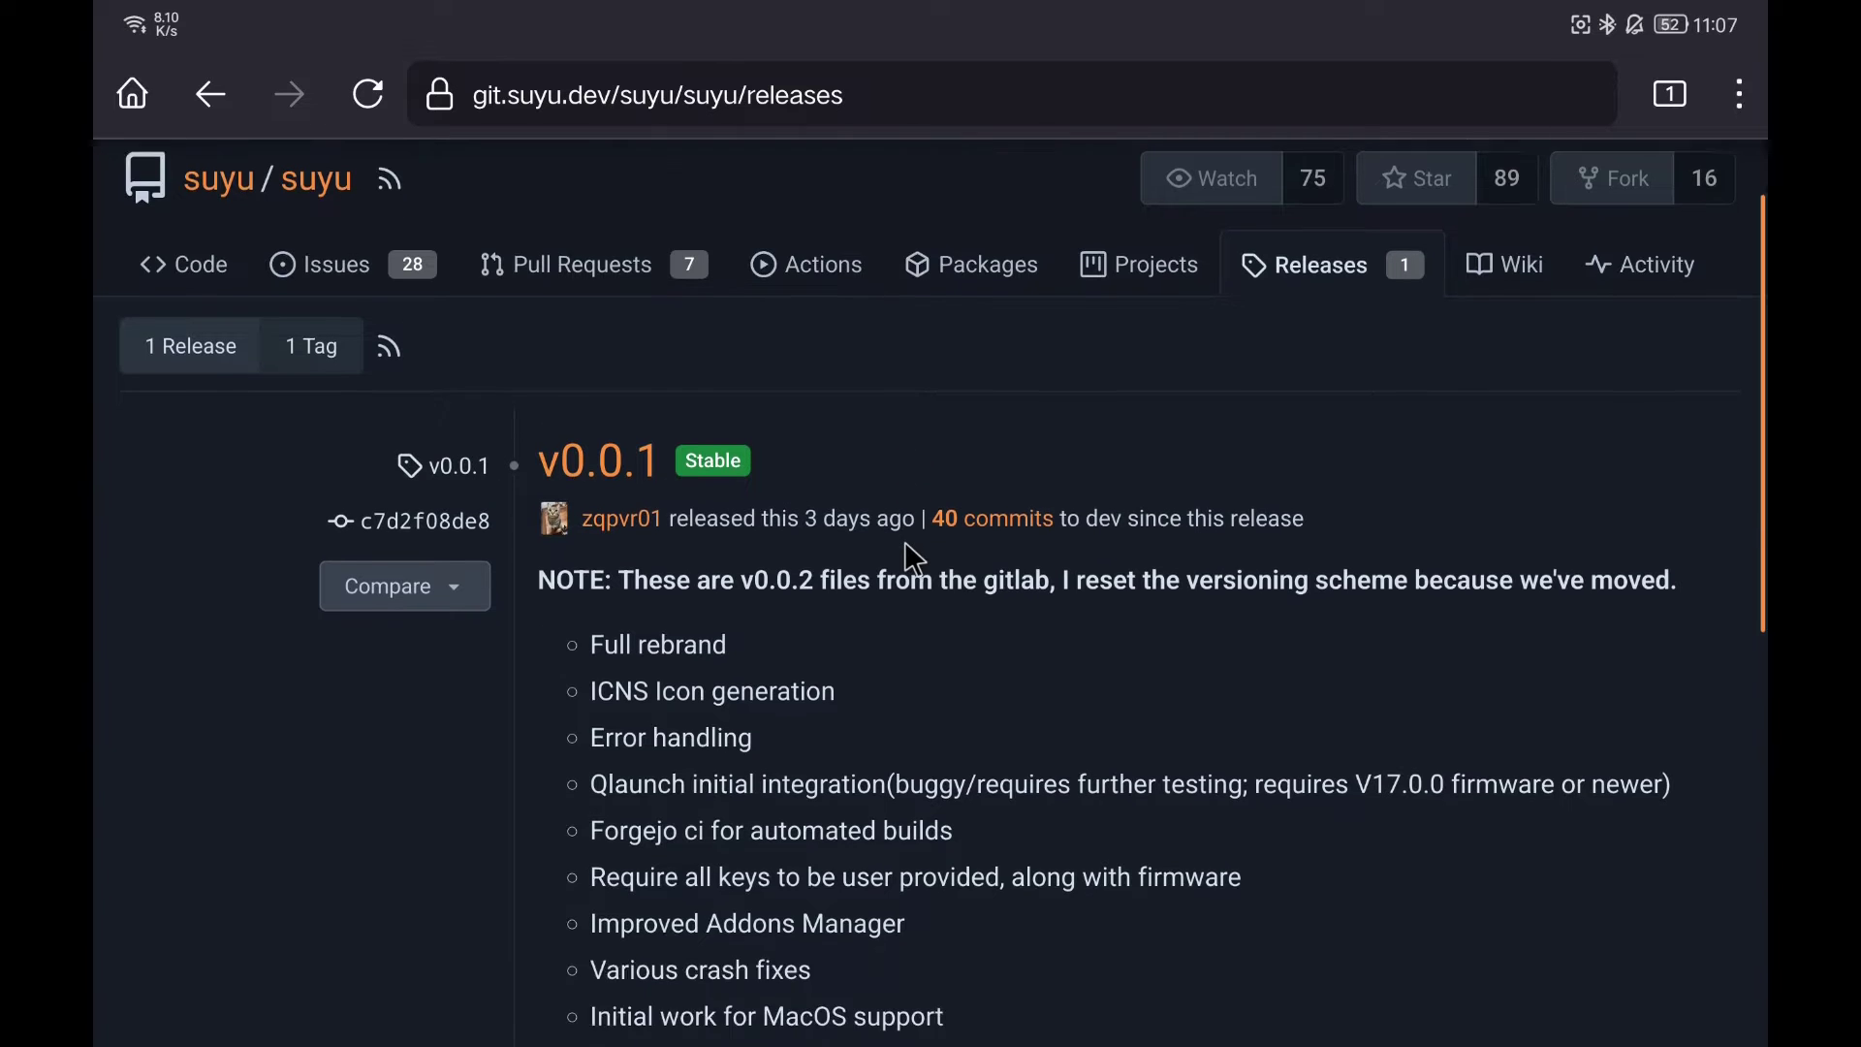
{"action": "scroll", "coordinate": [905, 541], "scroll_direction": "down", "scroll_amount": 1}
{"action": "scroll", "coordinate": [905, 542], "scroll_direction": "down", "scroll_amount": 5}
{"action": "scroll", "coordinate": [906, 541], "scroll_direction": "down", "scroll_amount": 2}
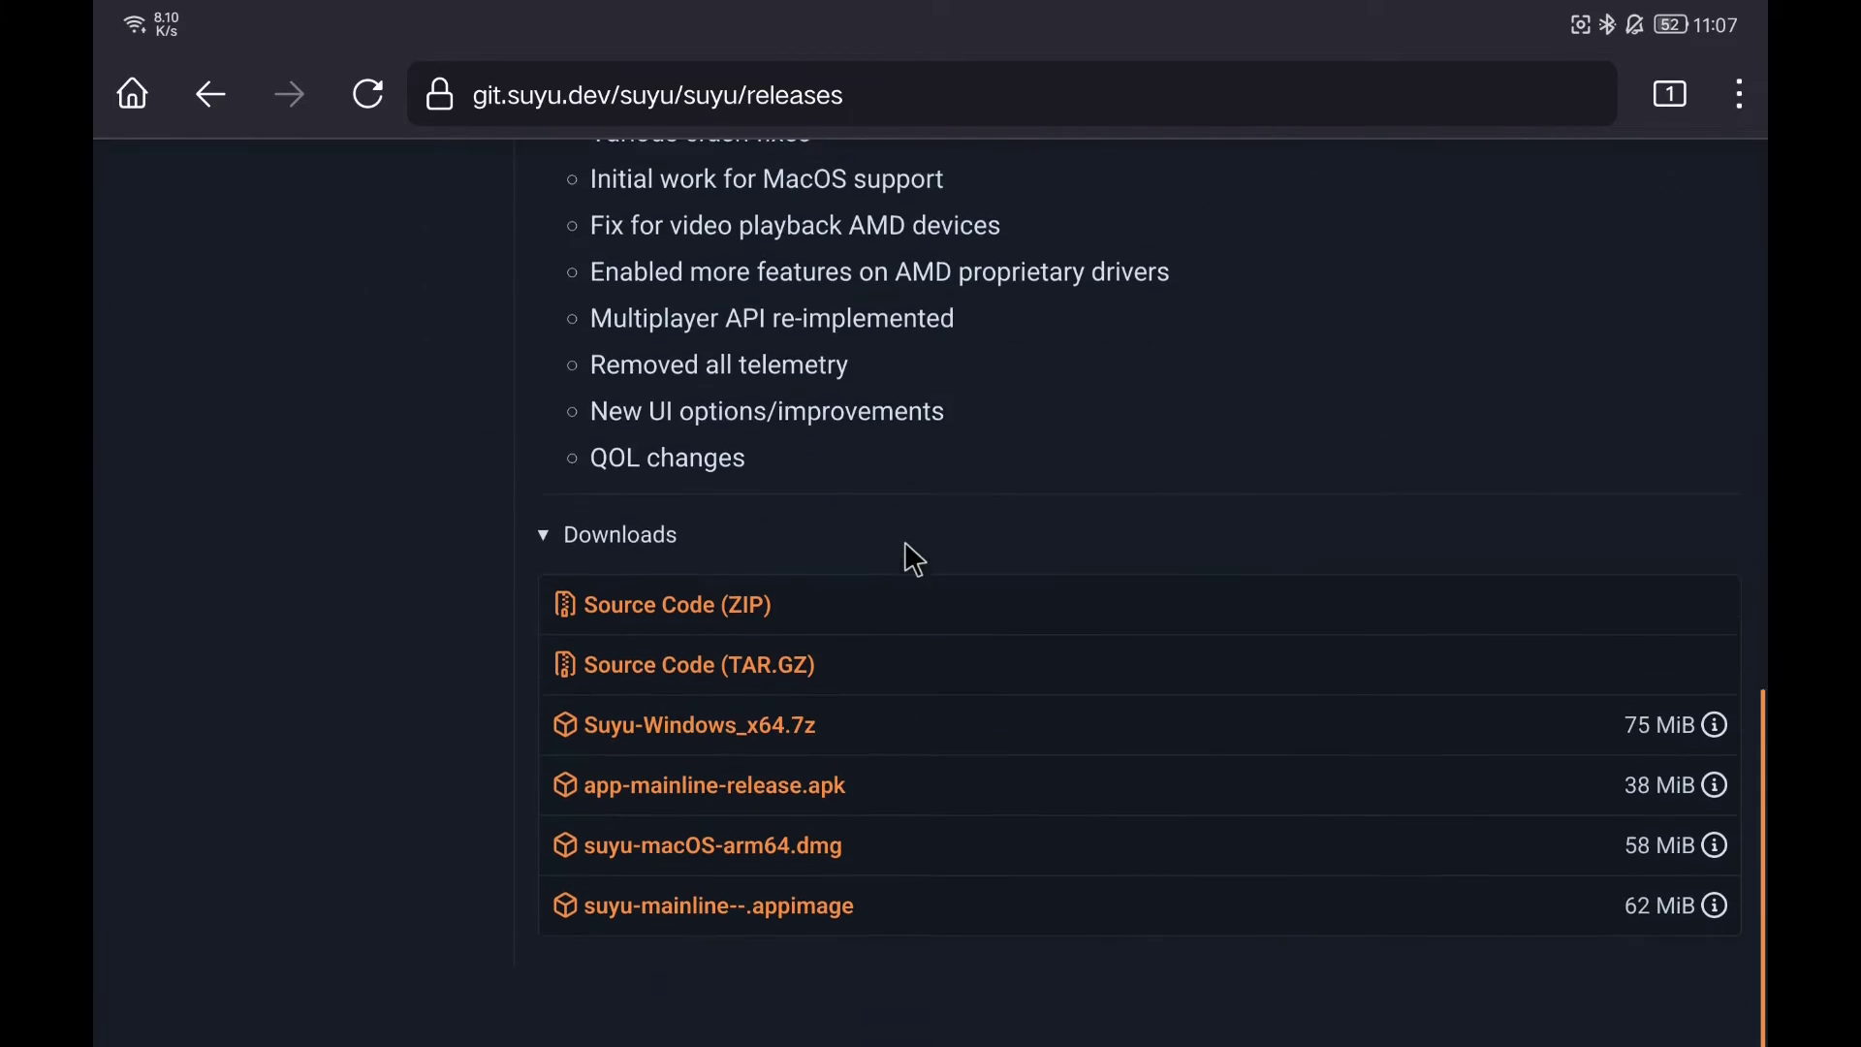
{"action": "left_click", "coordinate": [830, 766]}
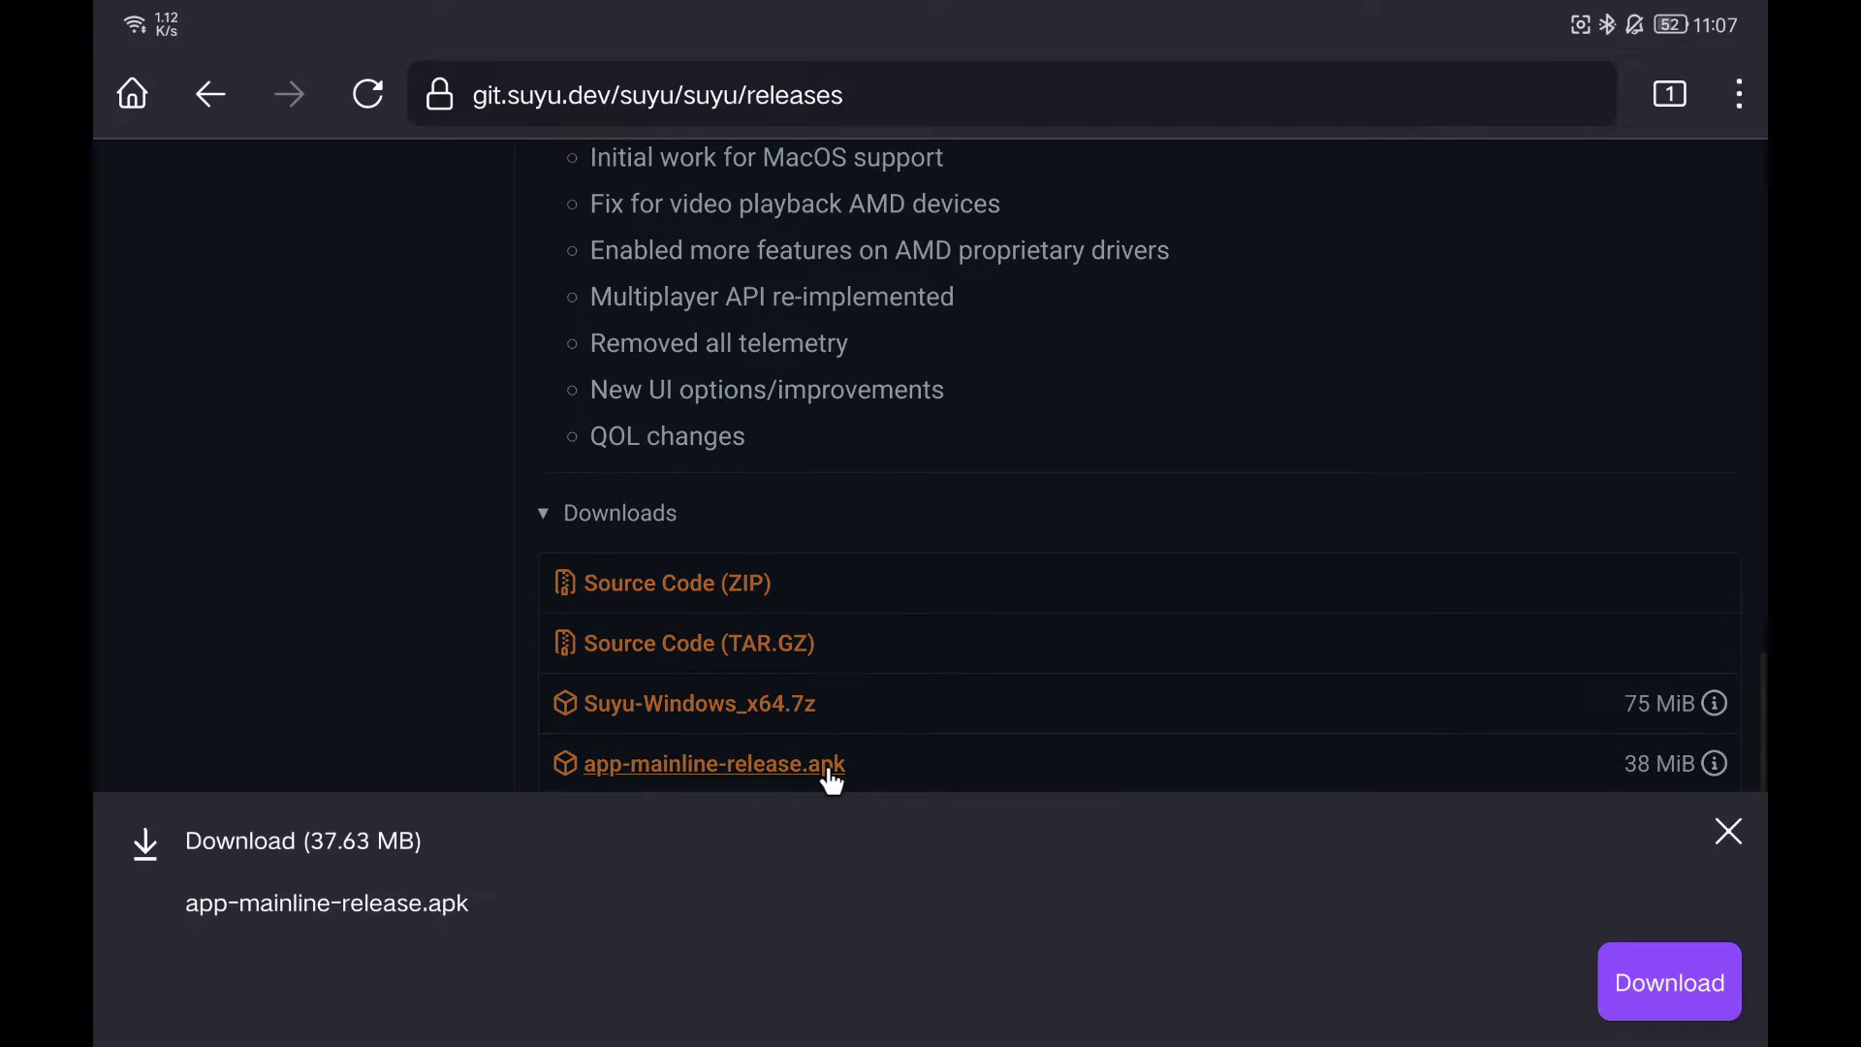
{"action": "left_click", "coordinate": [1626, 998]}
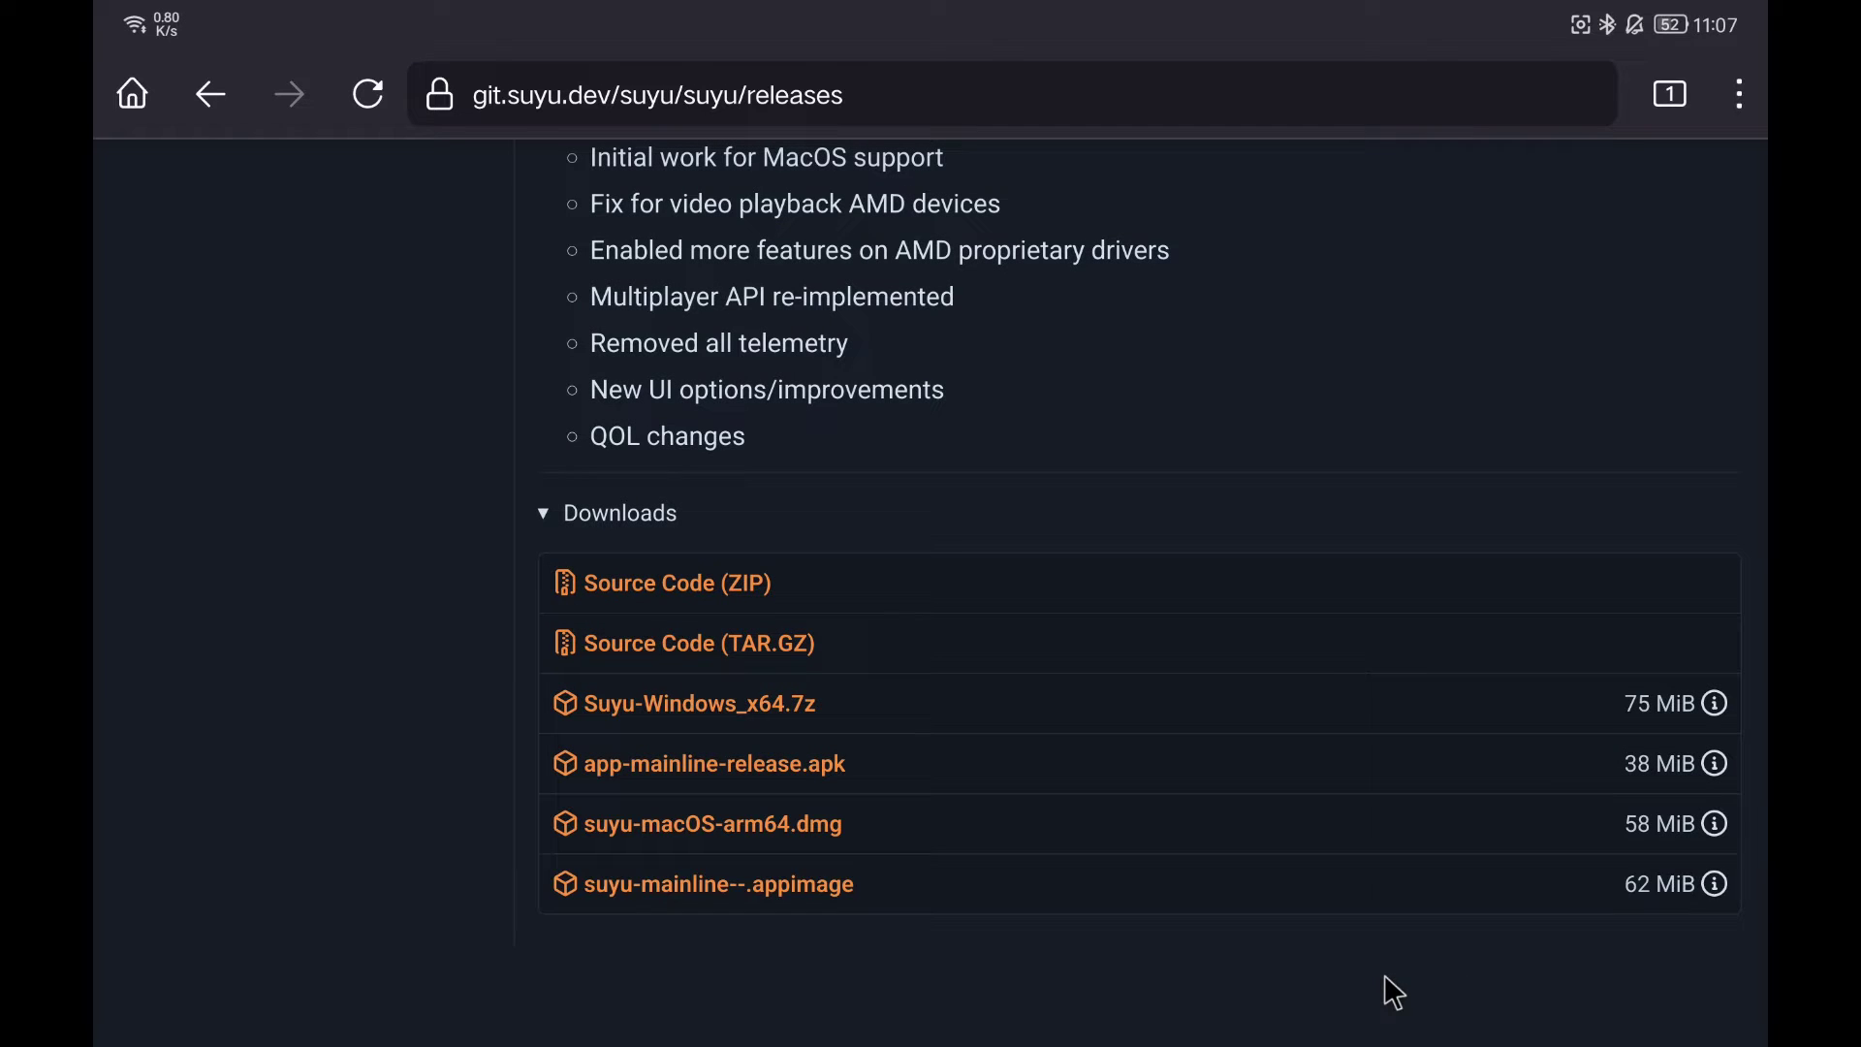
- Install the downloaded suyu APK, allowing browser installs once, and launch the app
{"action": "left_click", "coordinate": [1659, 1000]}
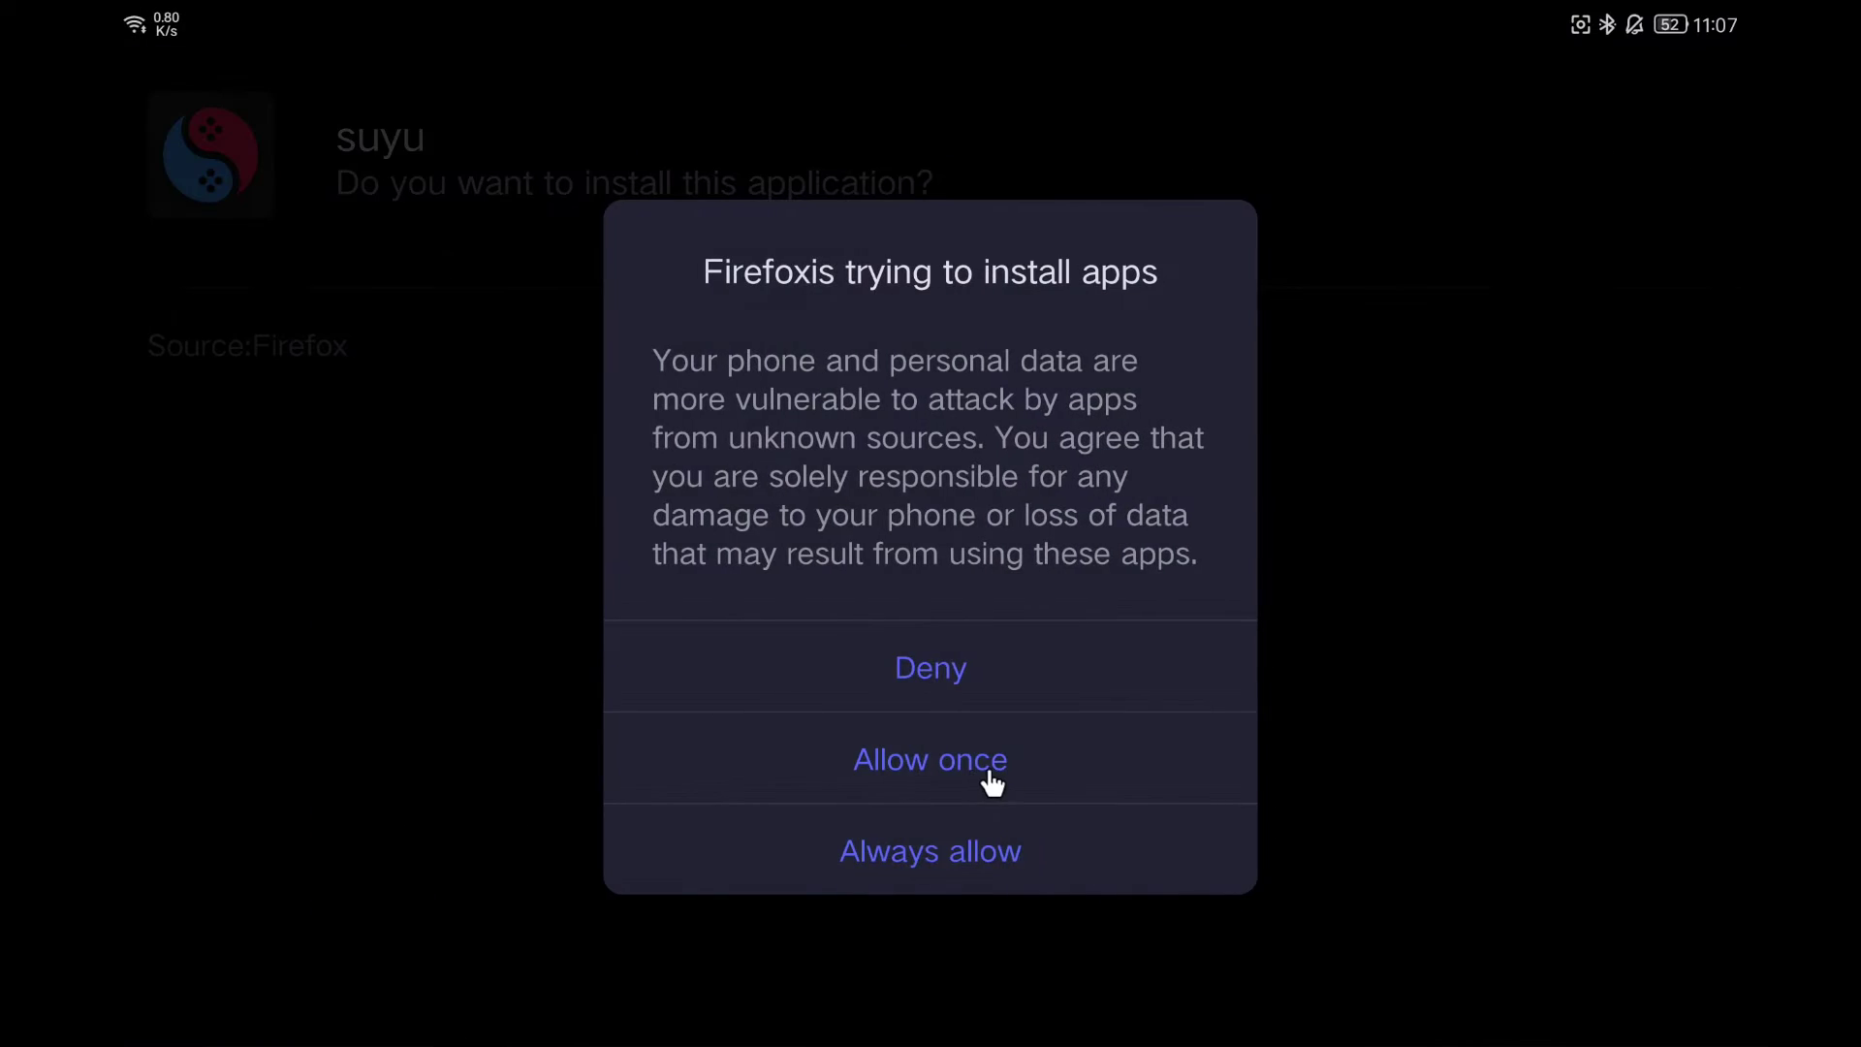
{"action": "left_click", "coordinate": [986, 765]}
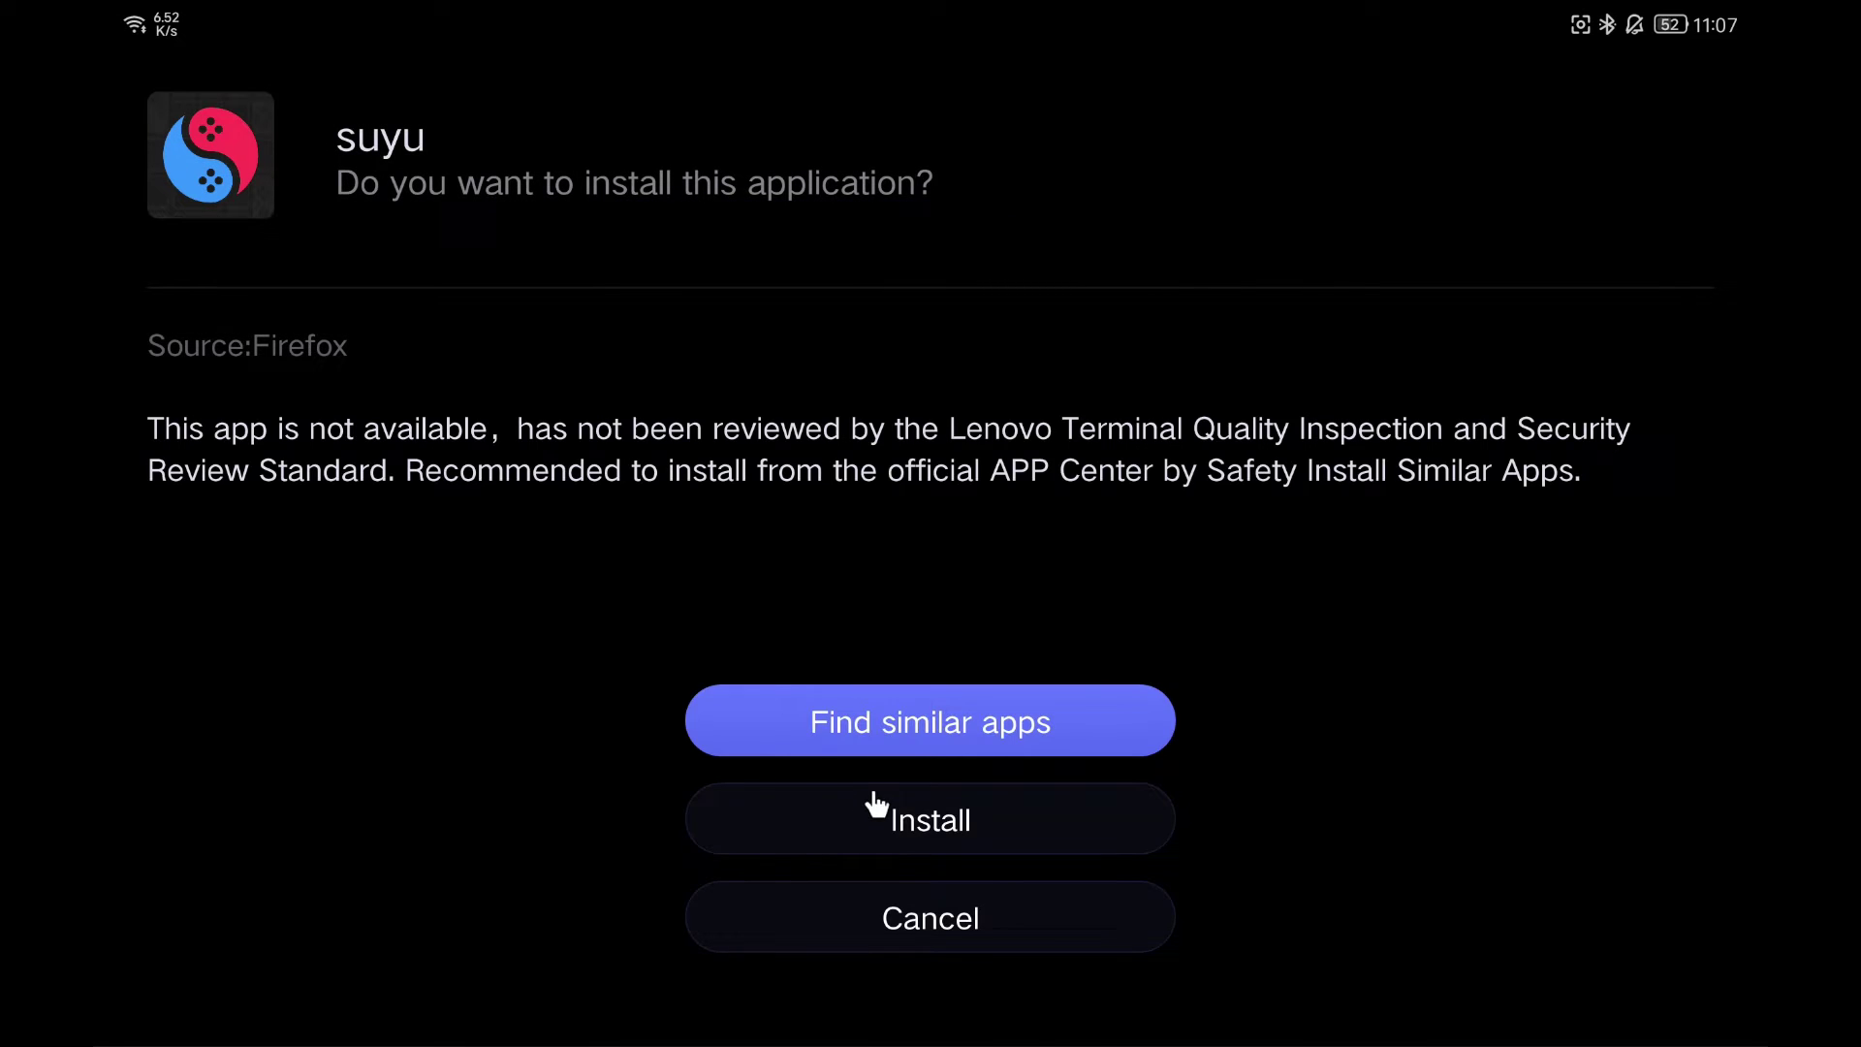
{"action": "left_click", "coordinate": [913, 841]}
{"action": "left_click", "coordinate": [1337, 987]}
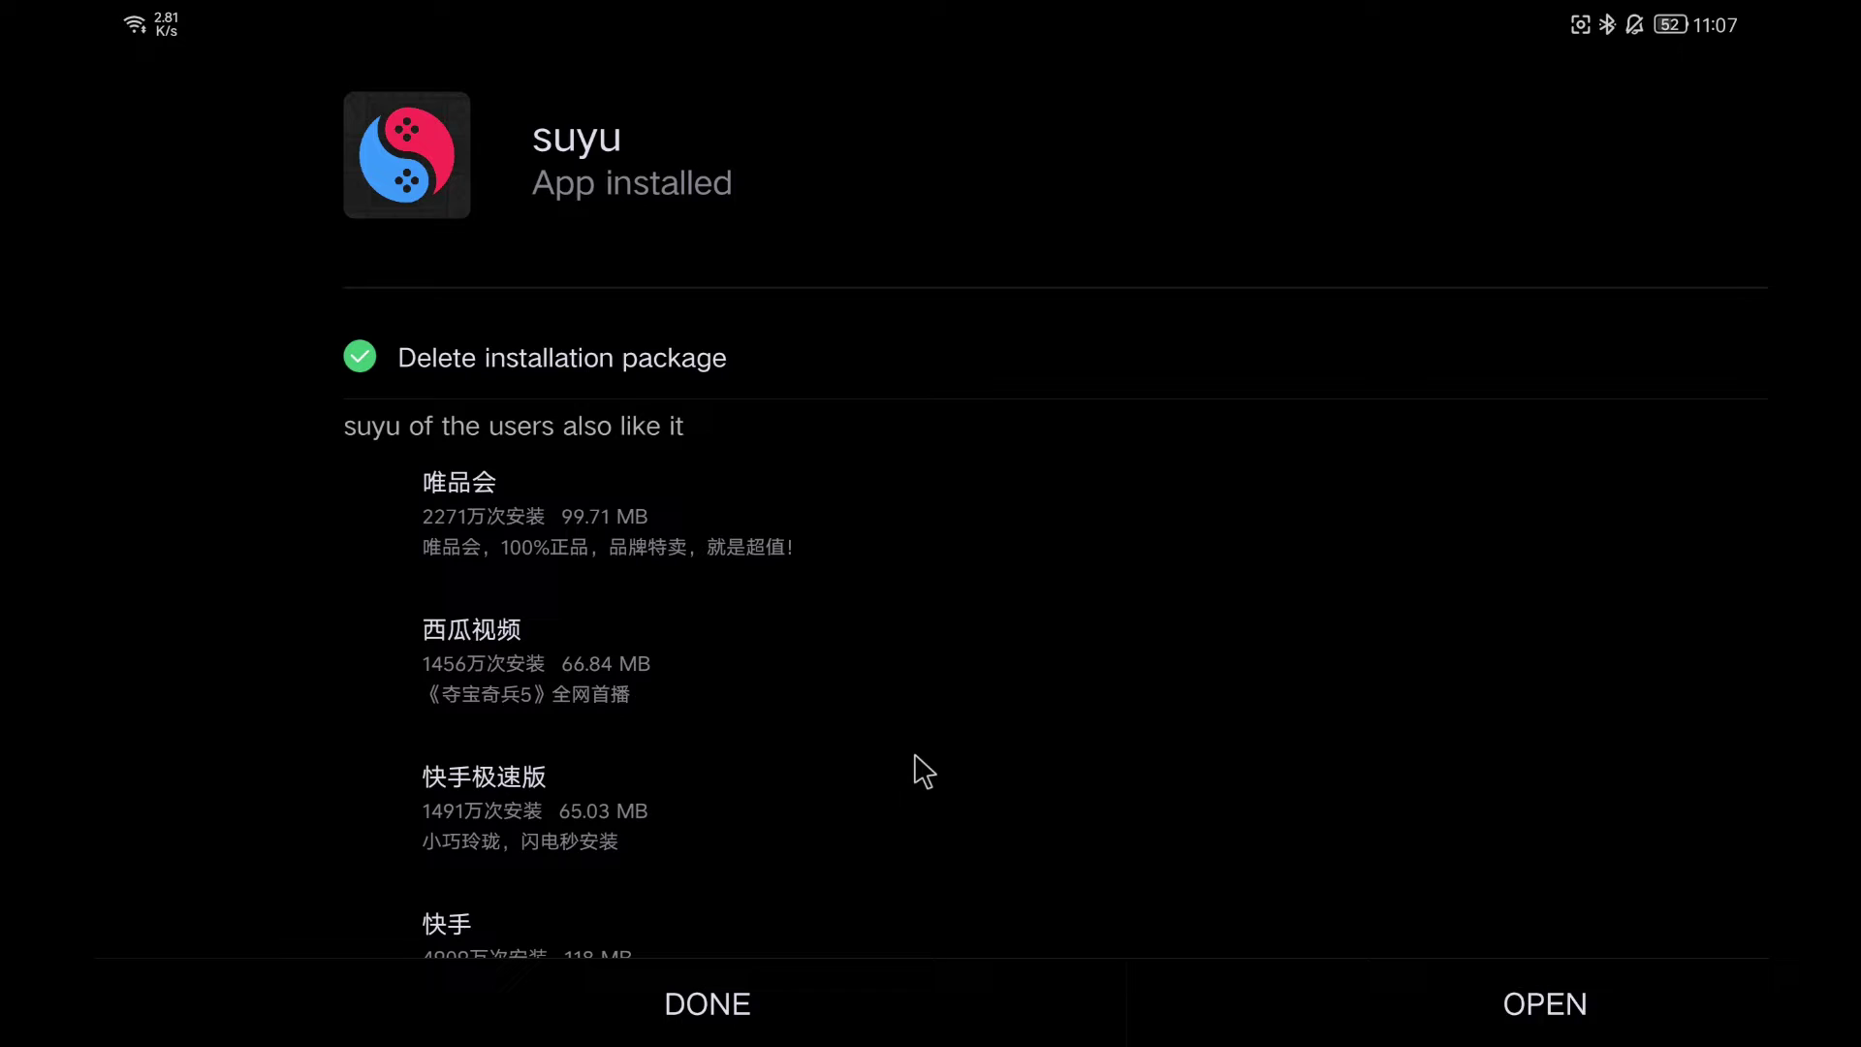
{"action": "left_click", "coordinate": [1314, 1003]}
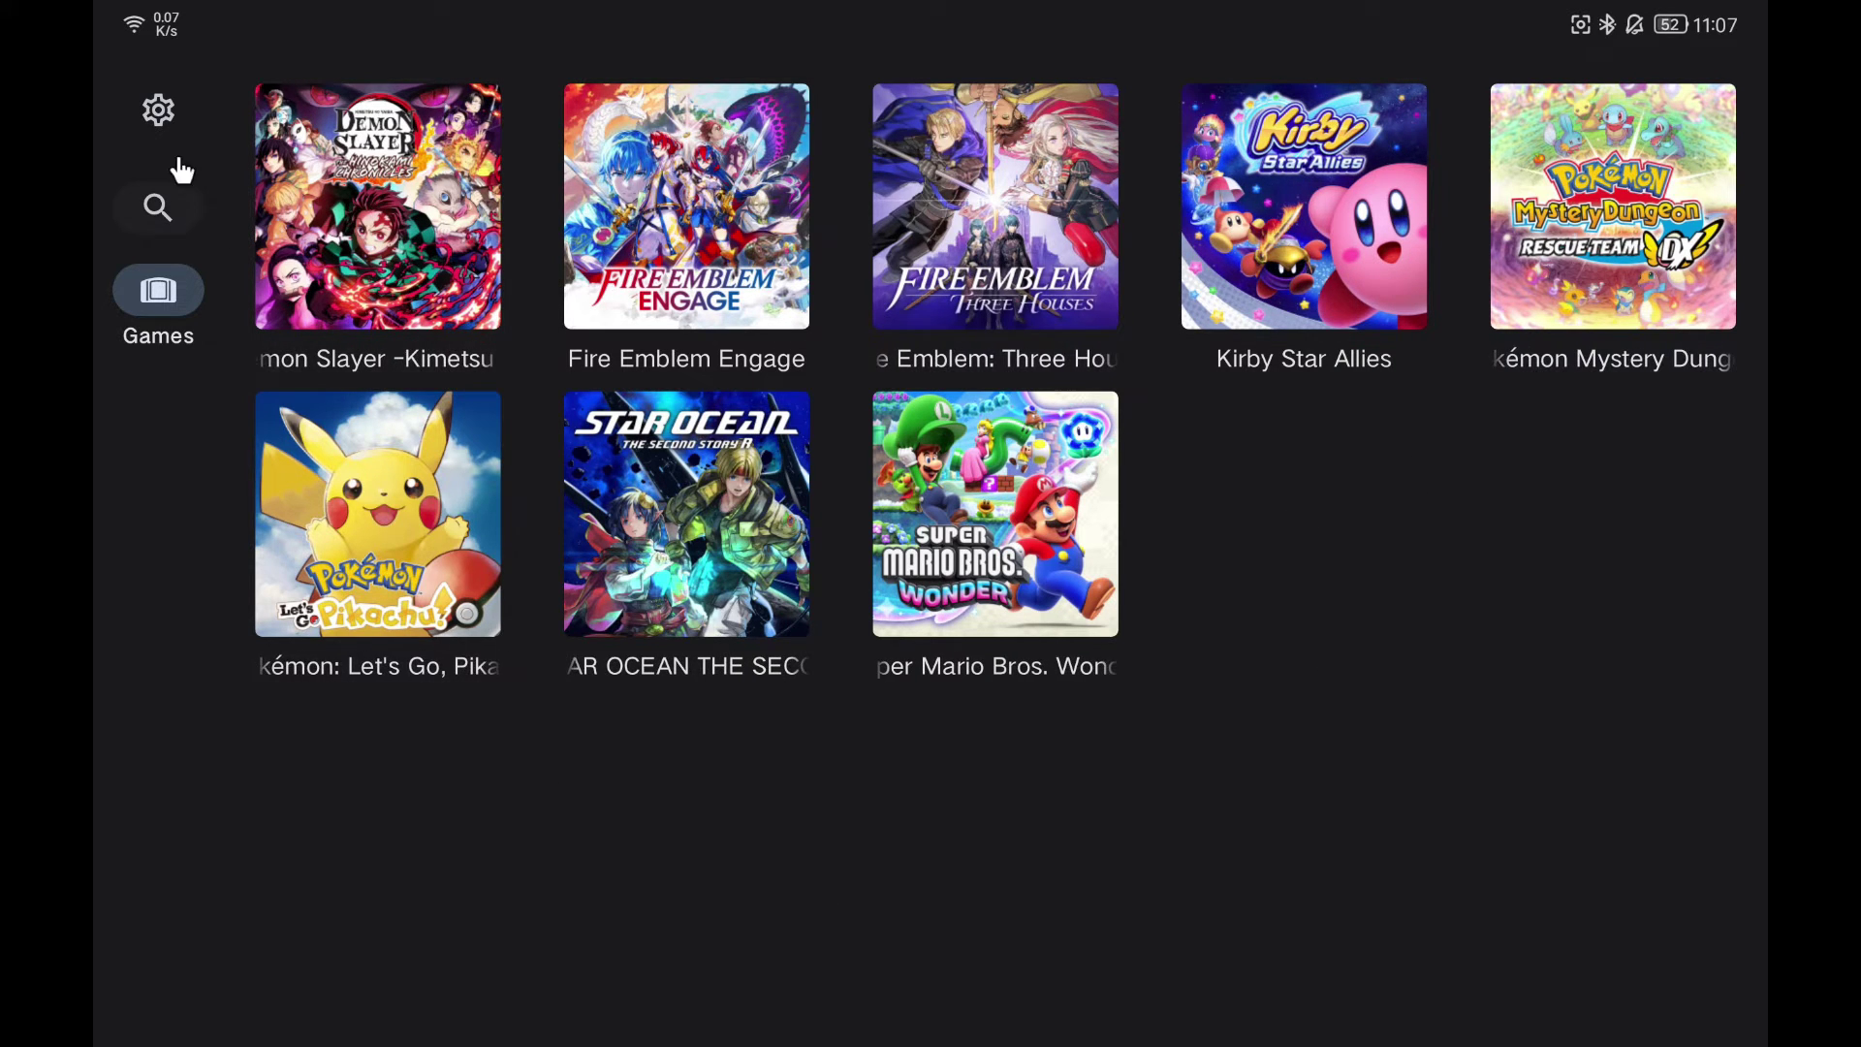
- Keep Native code execution (NCE) as the CPU backend in Advanced settings > Debug
{"action": "left_click", "coordinate": [159, 113]}
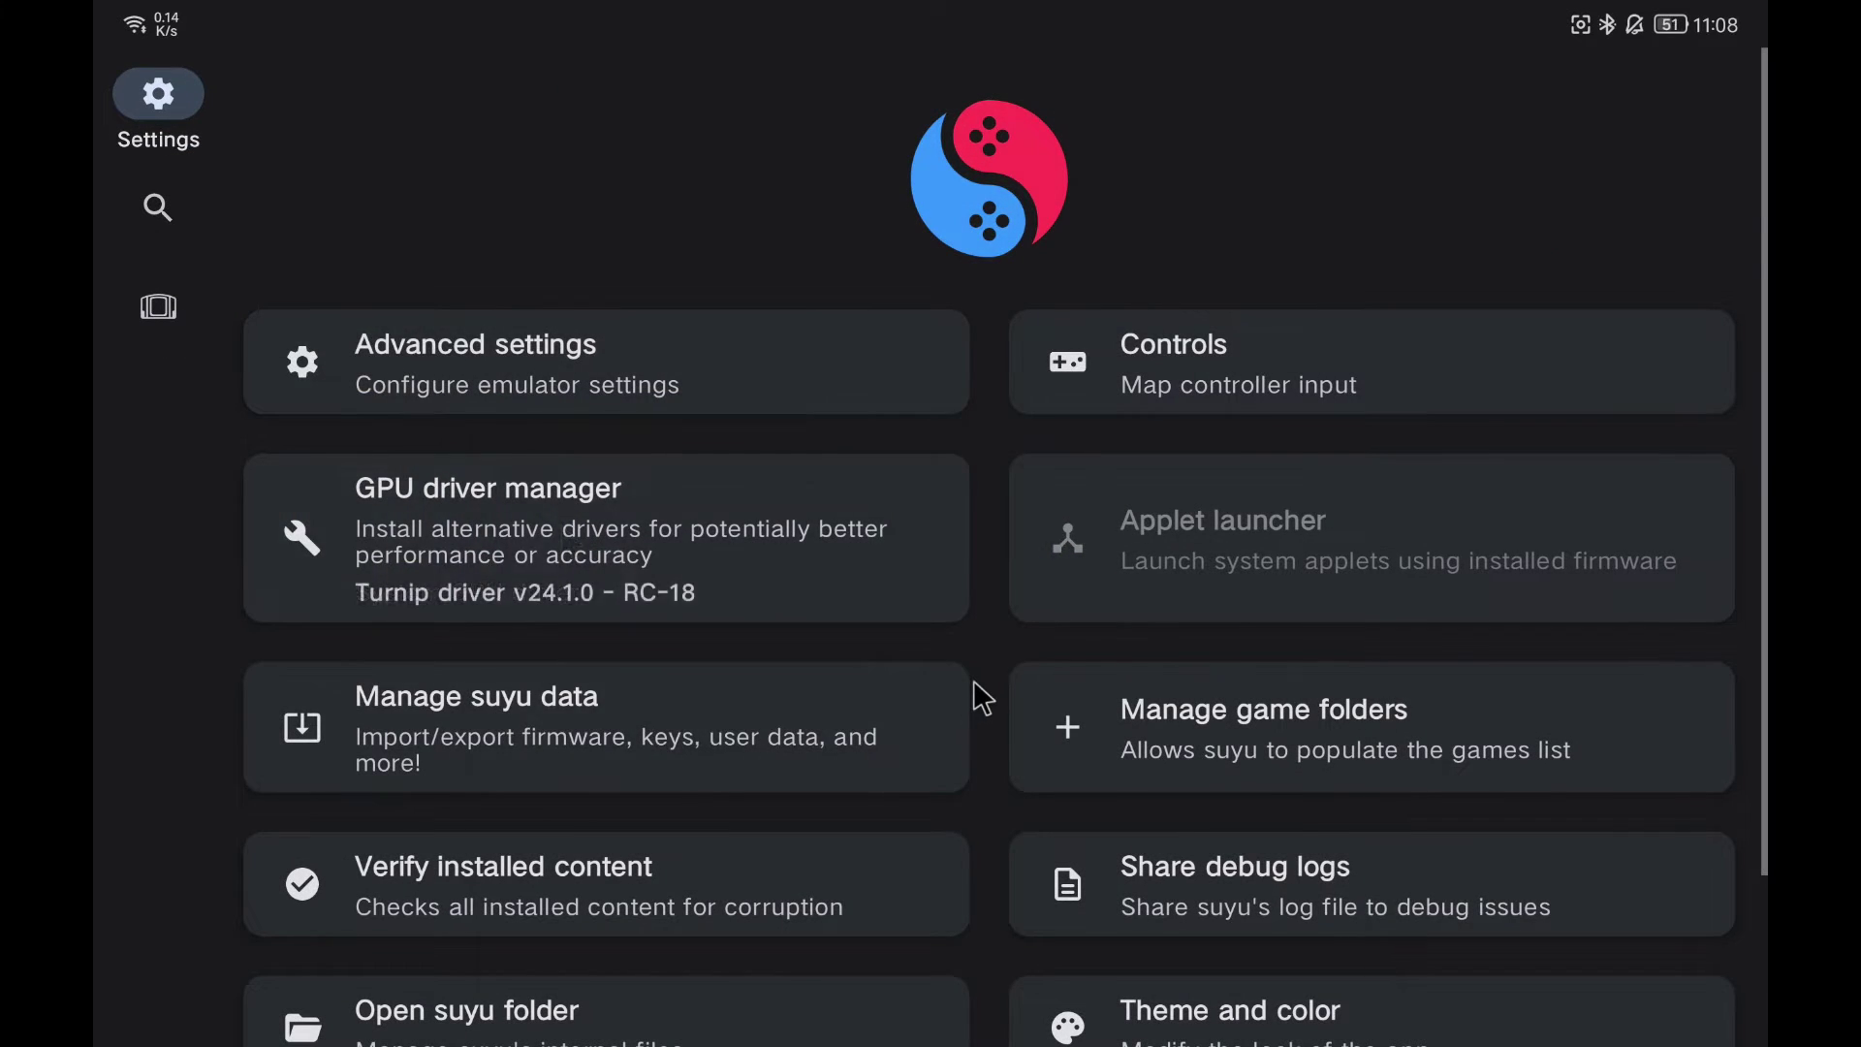
{"action": "scroll", "coordinate": [976, 671], "scroll_direction": "down", "scroll_amount": 2}
{"action": "scroll", "coordinate": [597, 603], "scroll_direction": "up", "scroll_amount": 2}
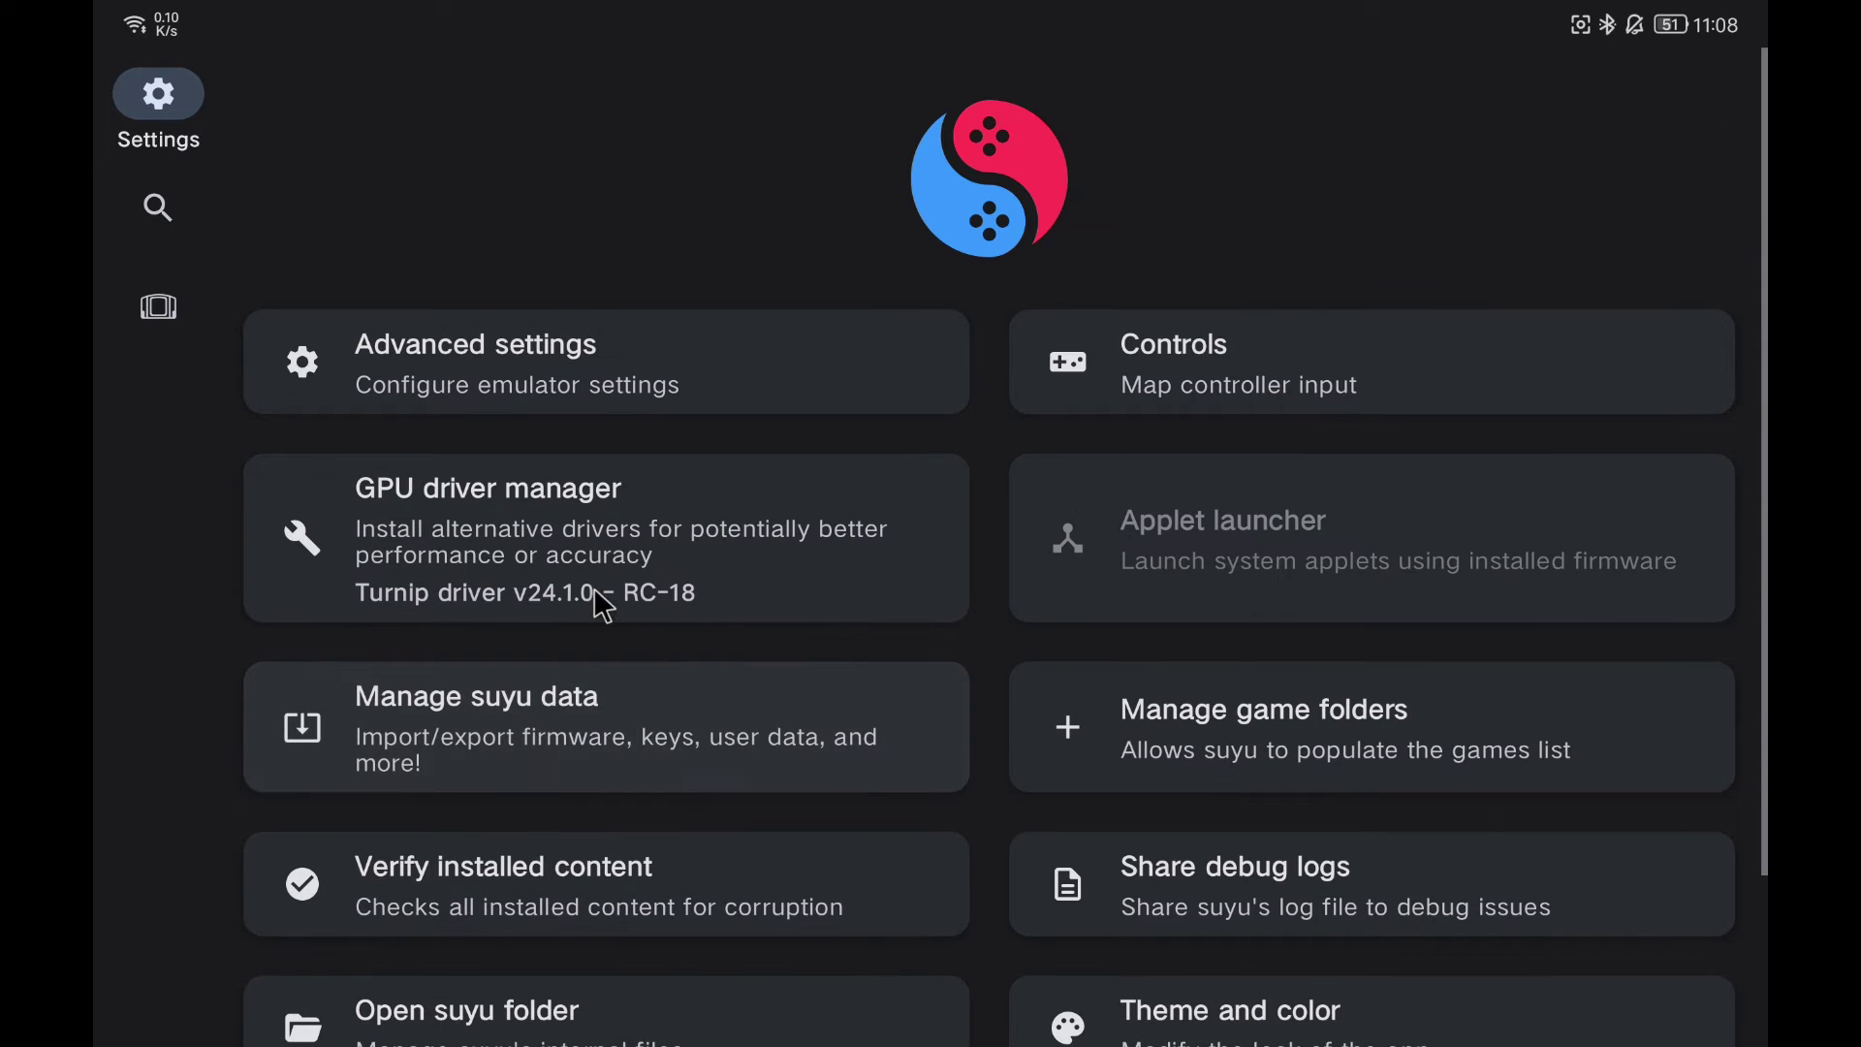
{"action": "left_click", "coordinate": [519, 343]}
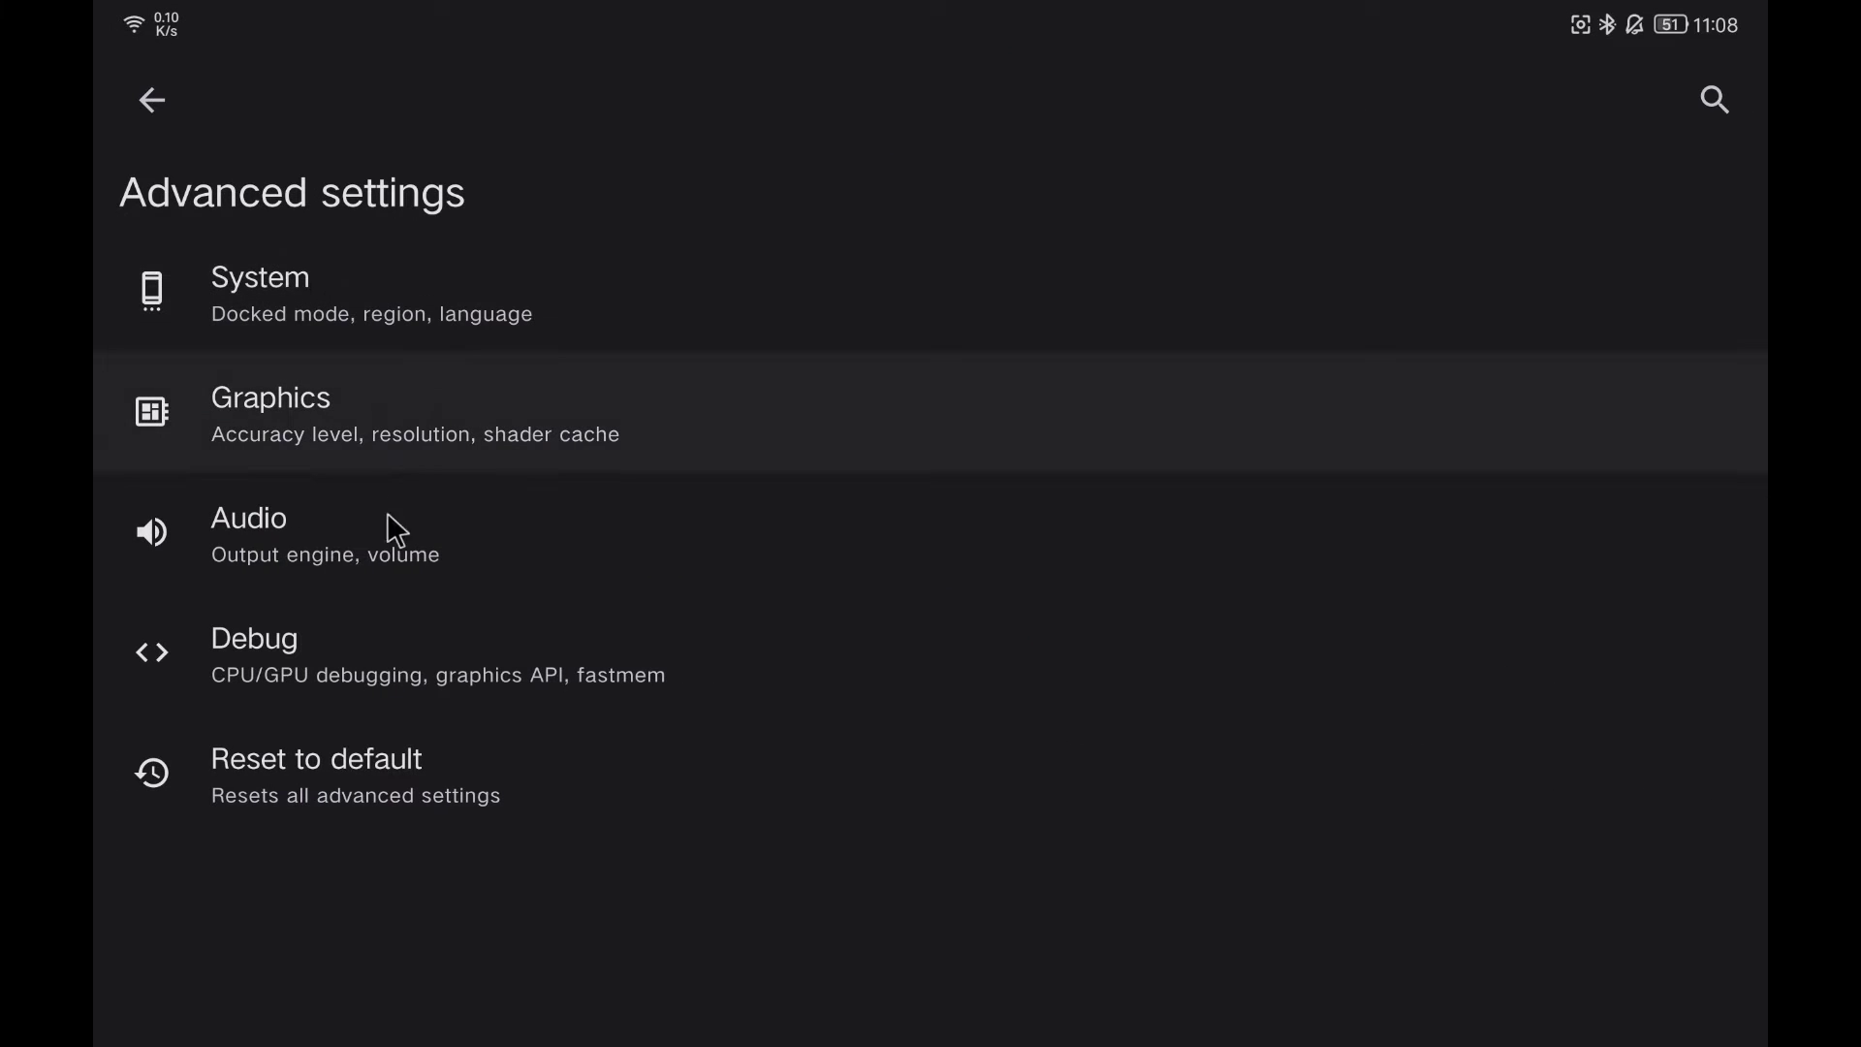
{"action": "left_click", "coordinate": [379, 650]}
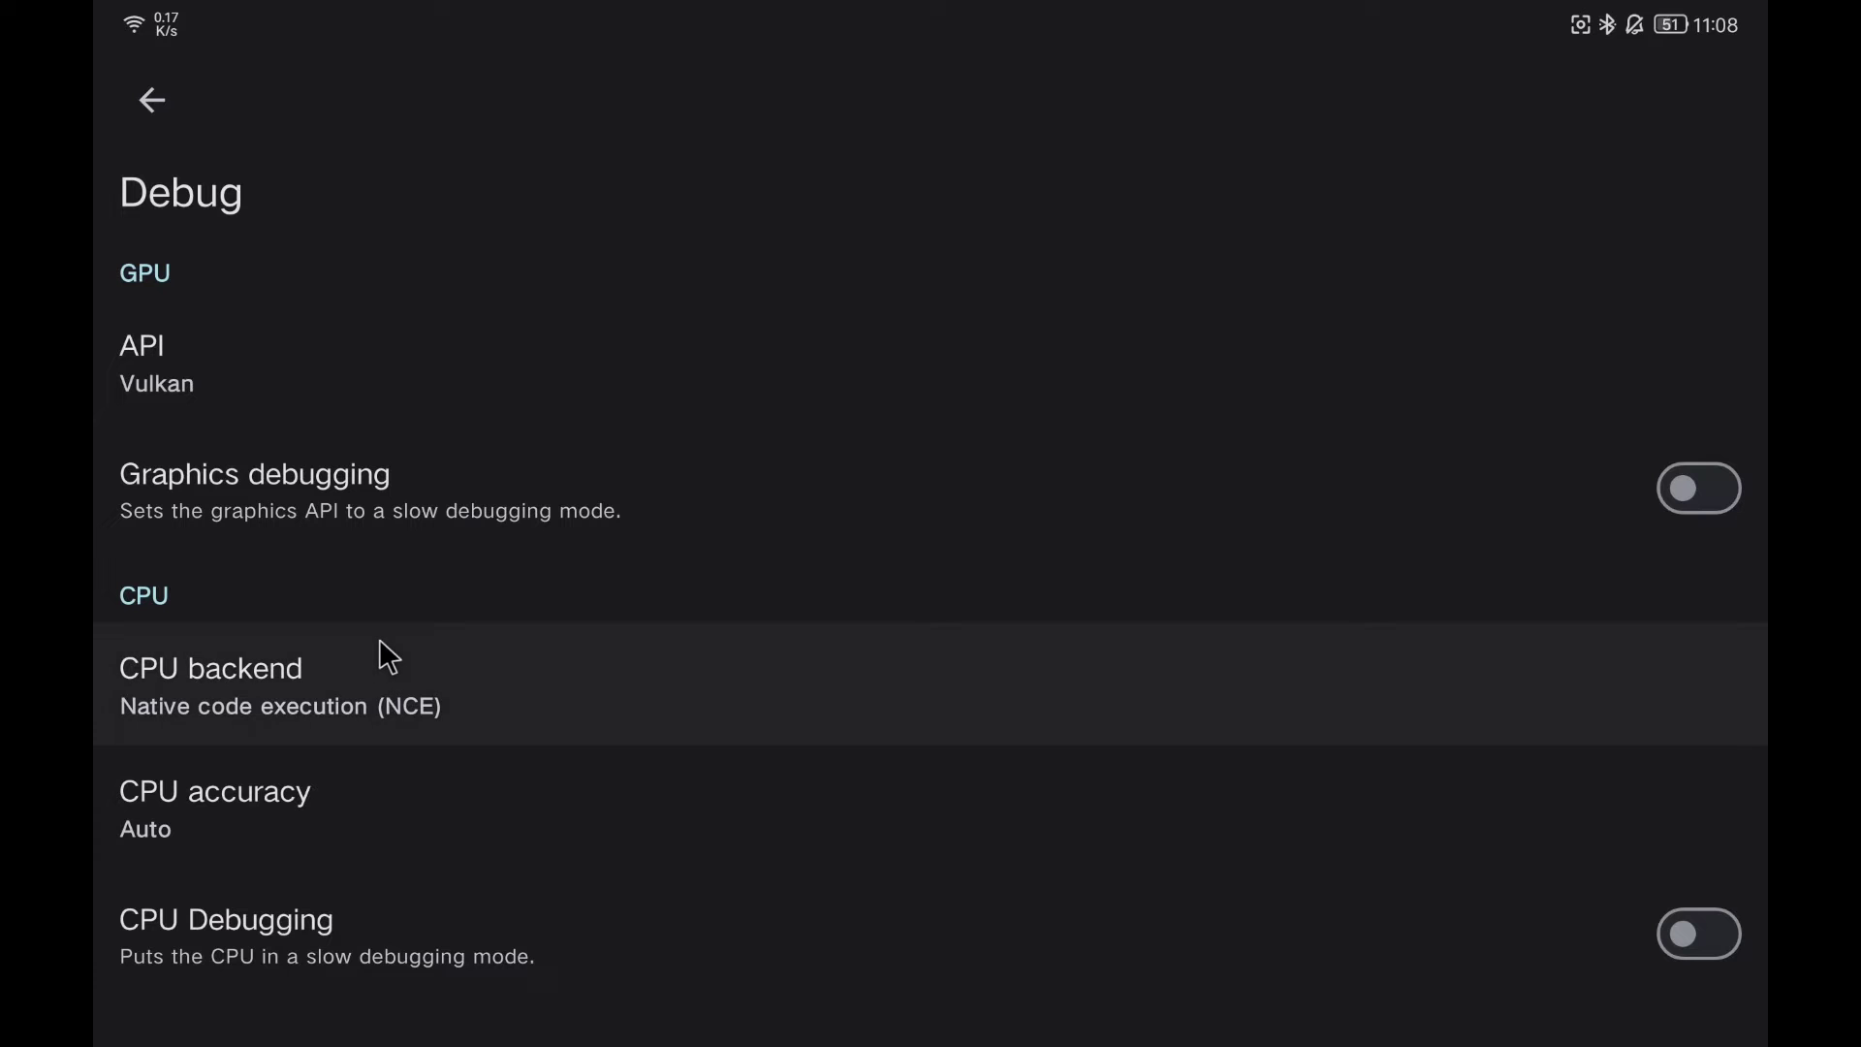
{"action": "left_click", "coordinate": [402, 671]}
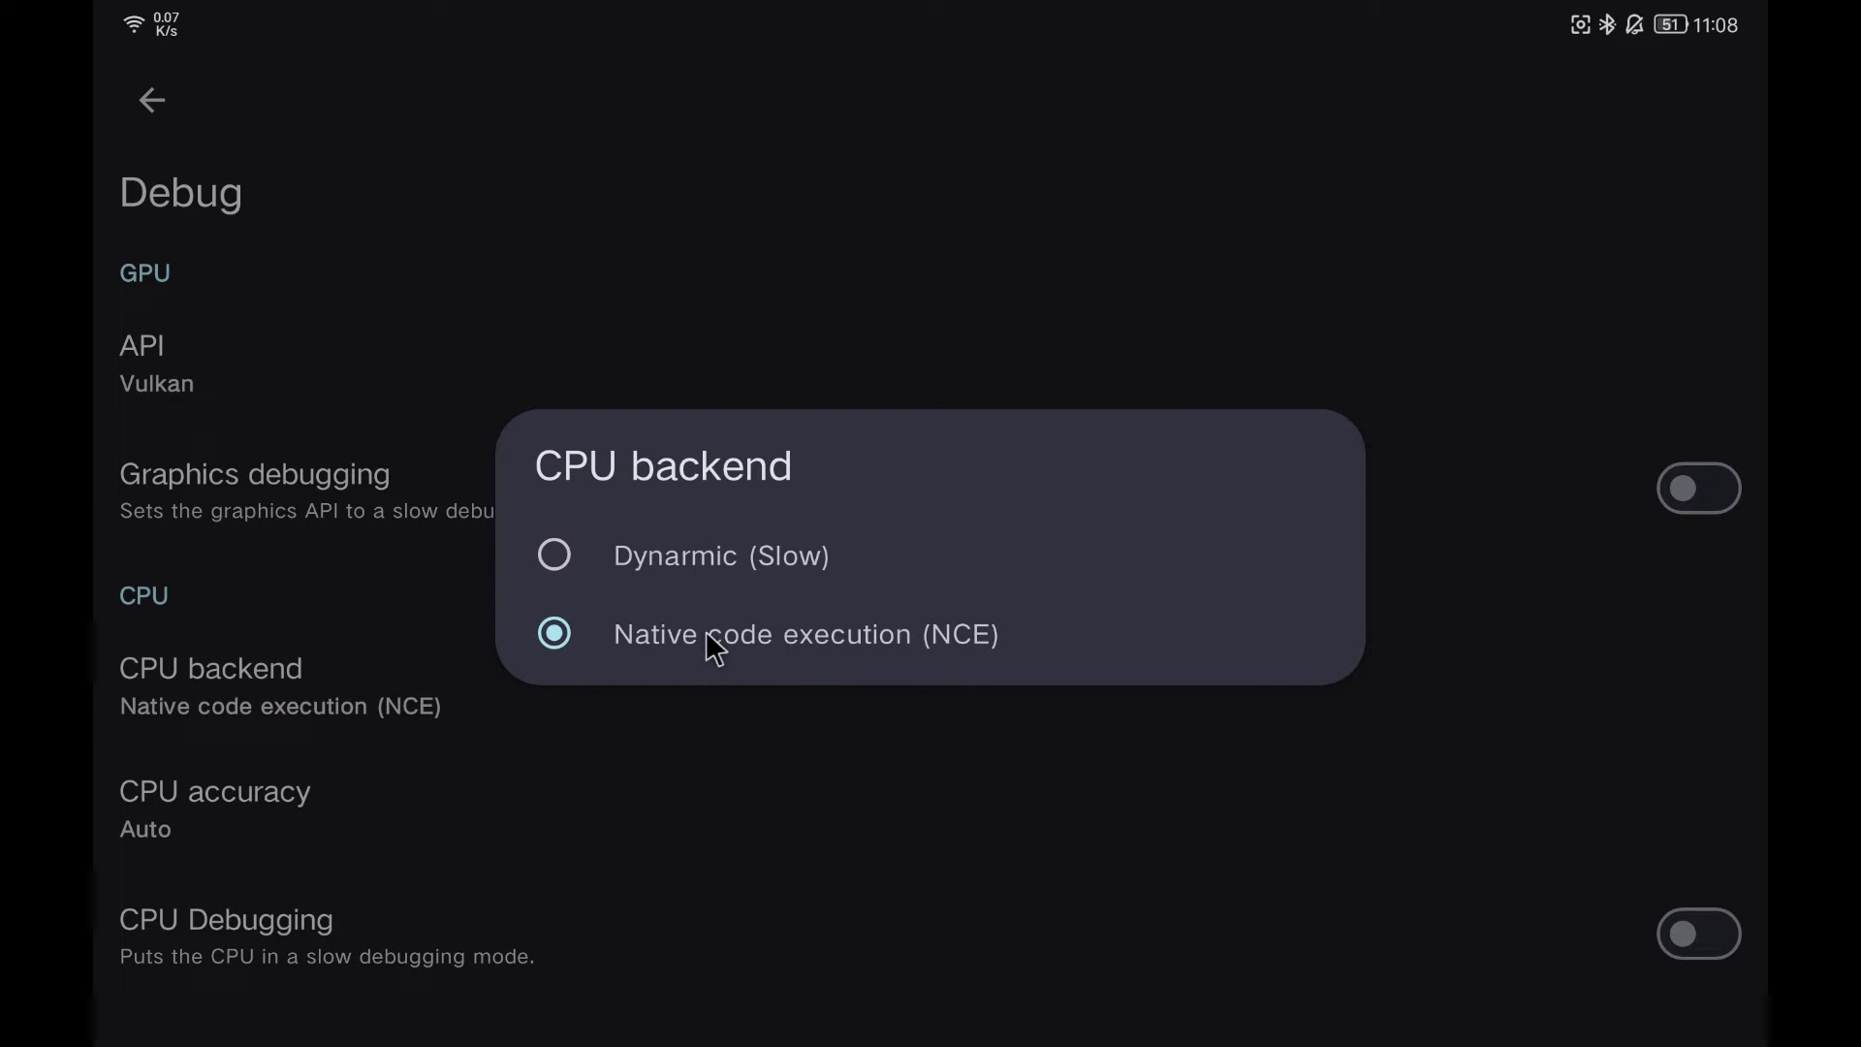
{"action": "left_click", "coordinate": [304, 649]}
- In System settings, set emulated region to Europe and emulated language to Español
{"action": "left_click", "coordinate": [164, 114]}
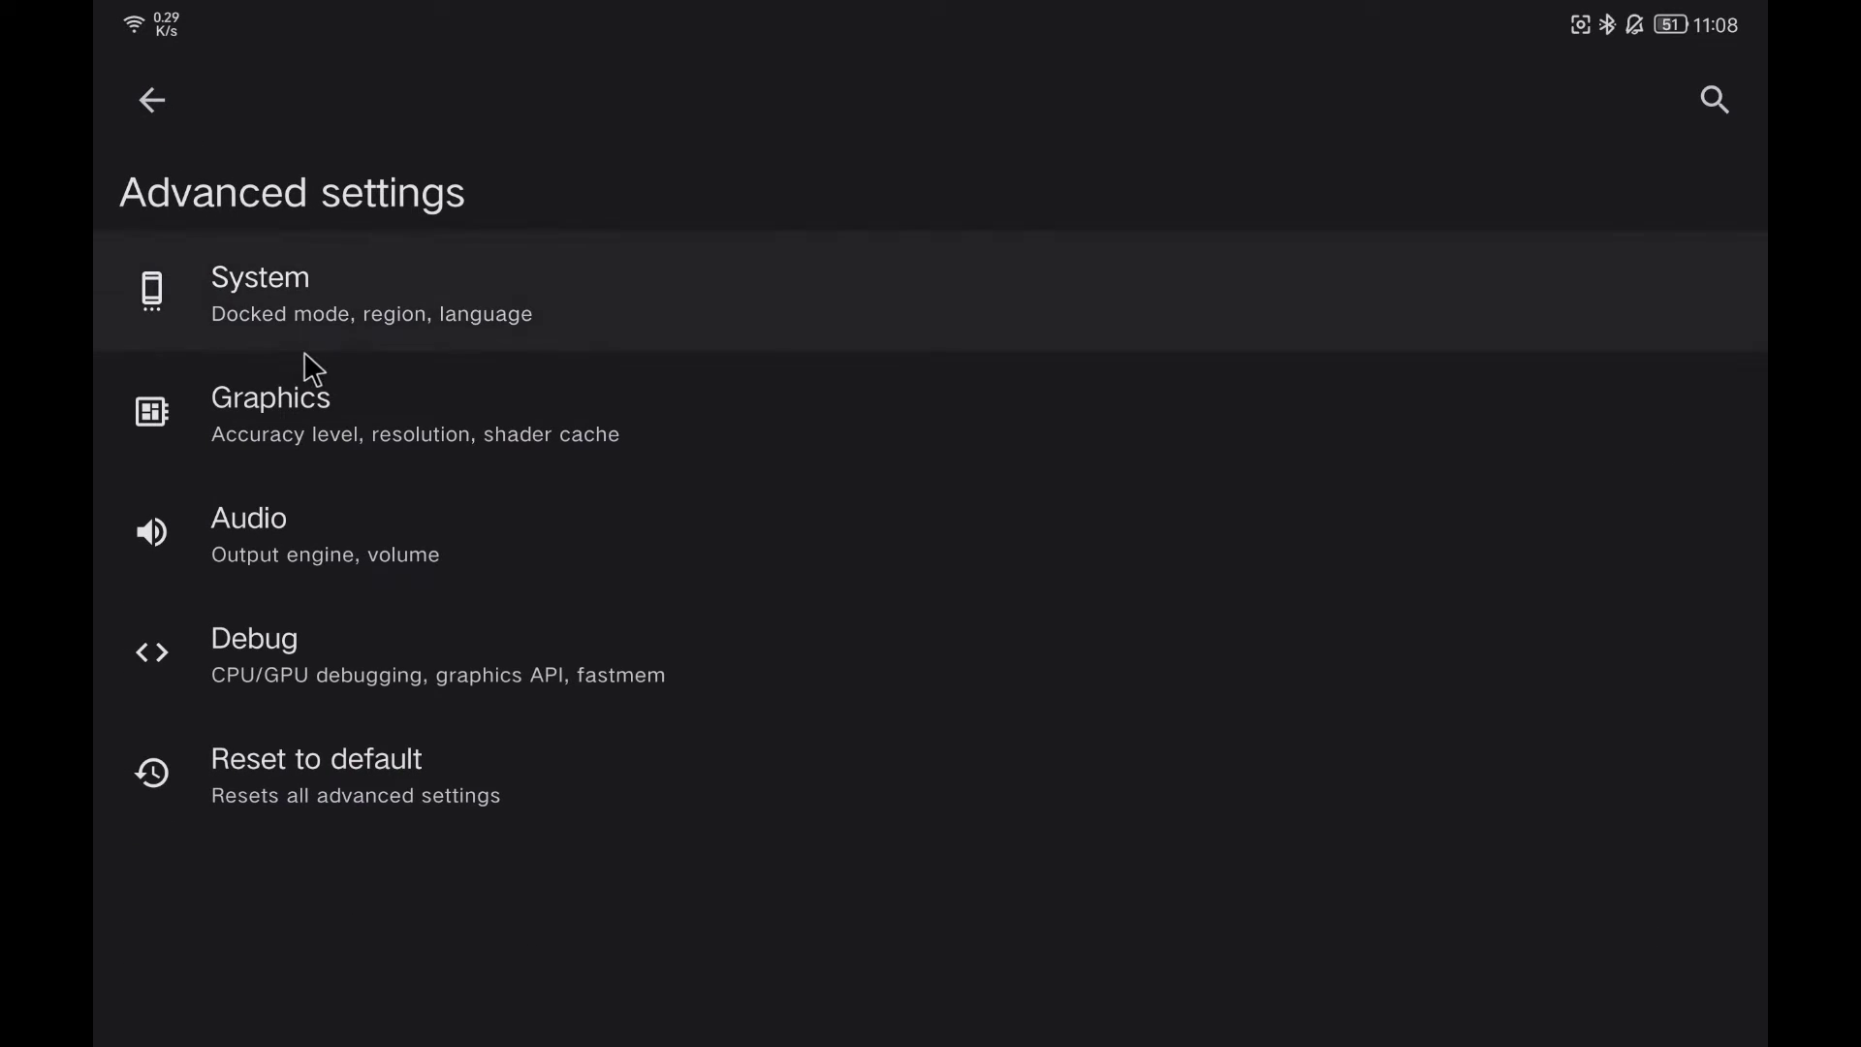
{"action": "left_click", "coordinate": [321, 344]}
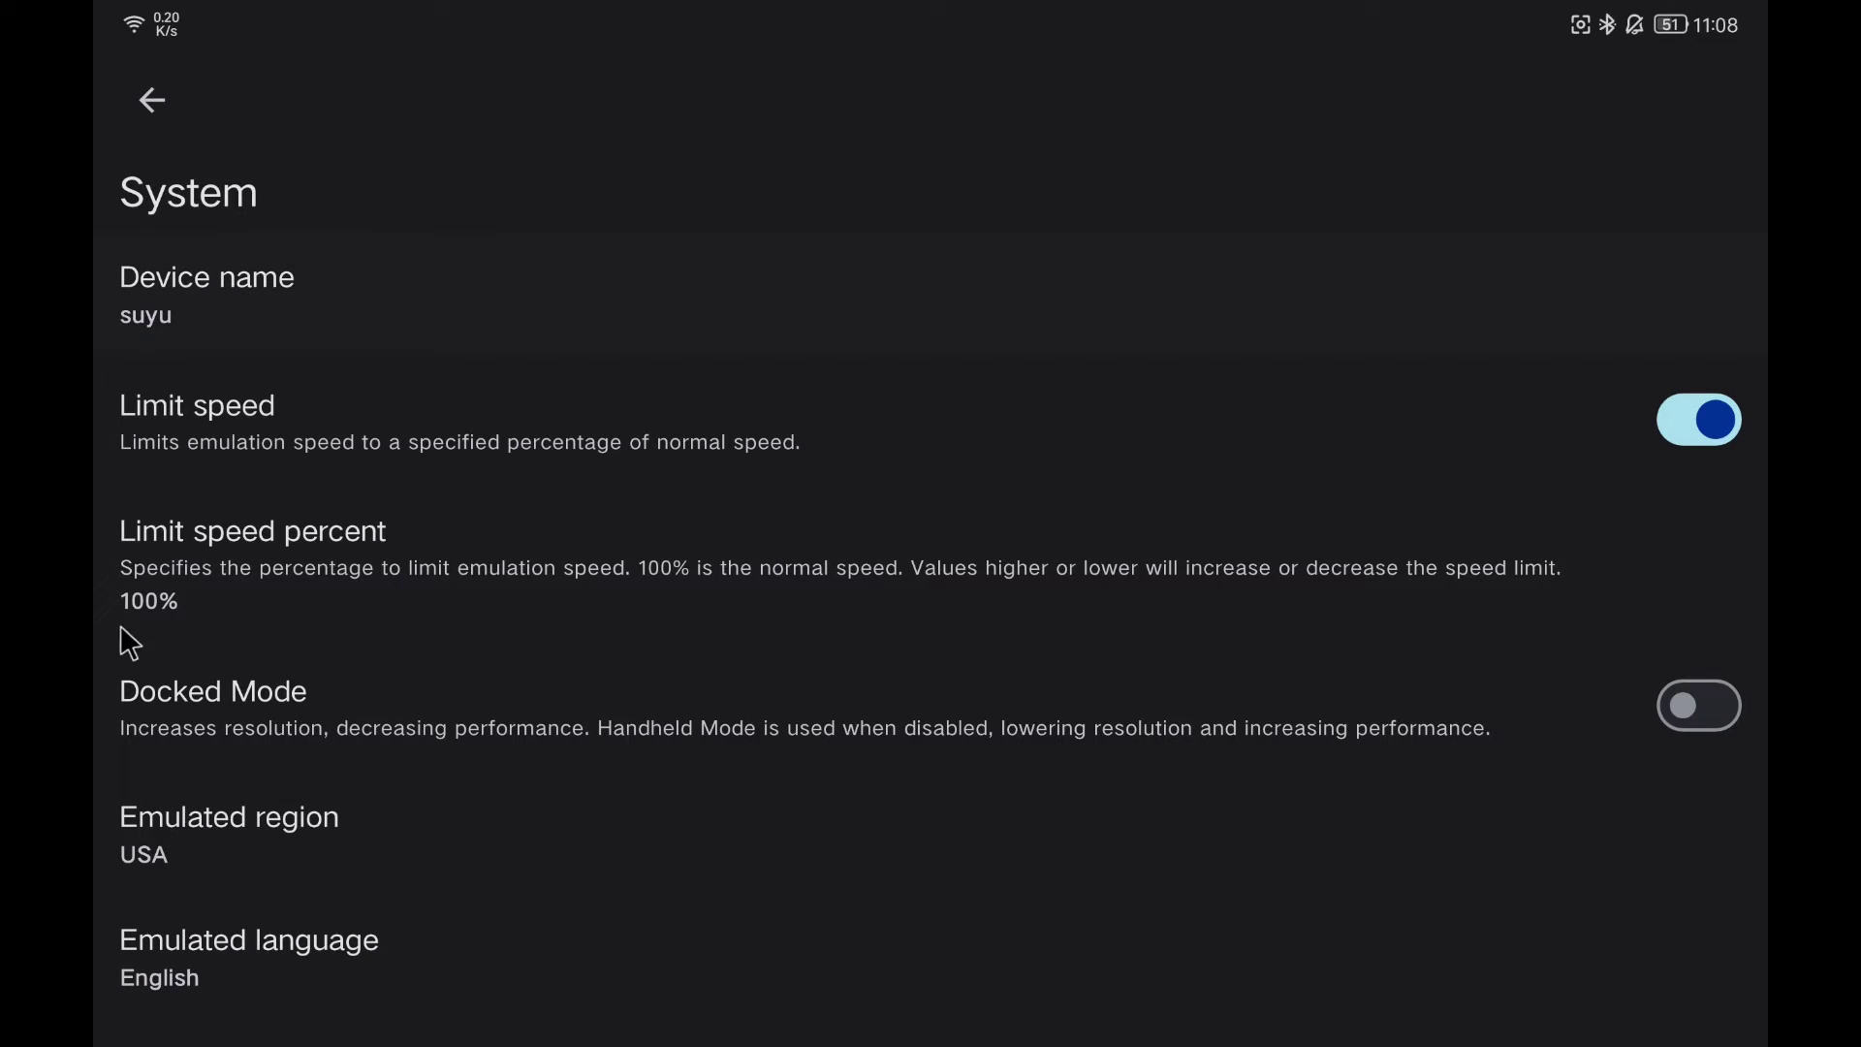
{"action": "left_click", "coordinate": [386, 815]}
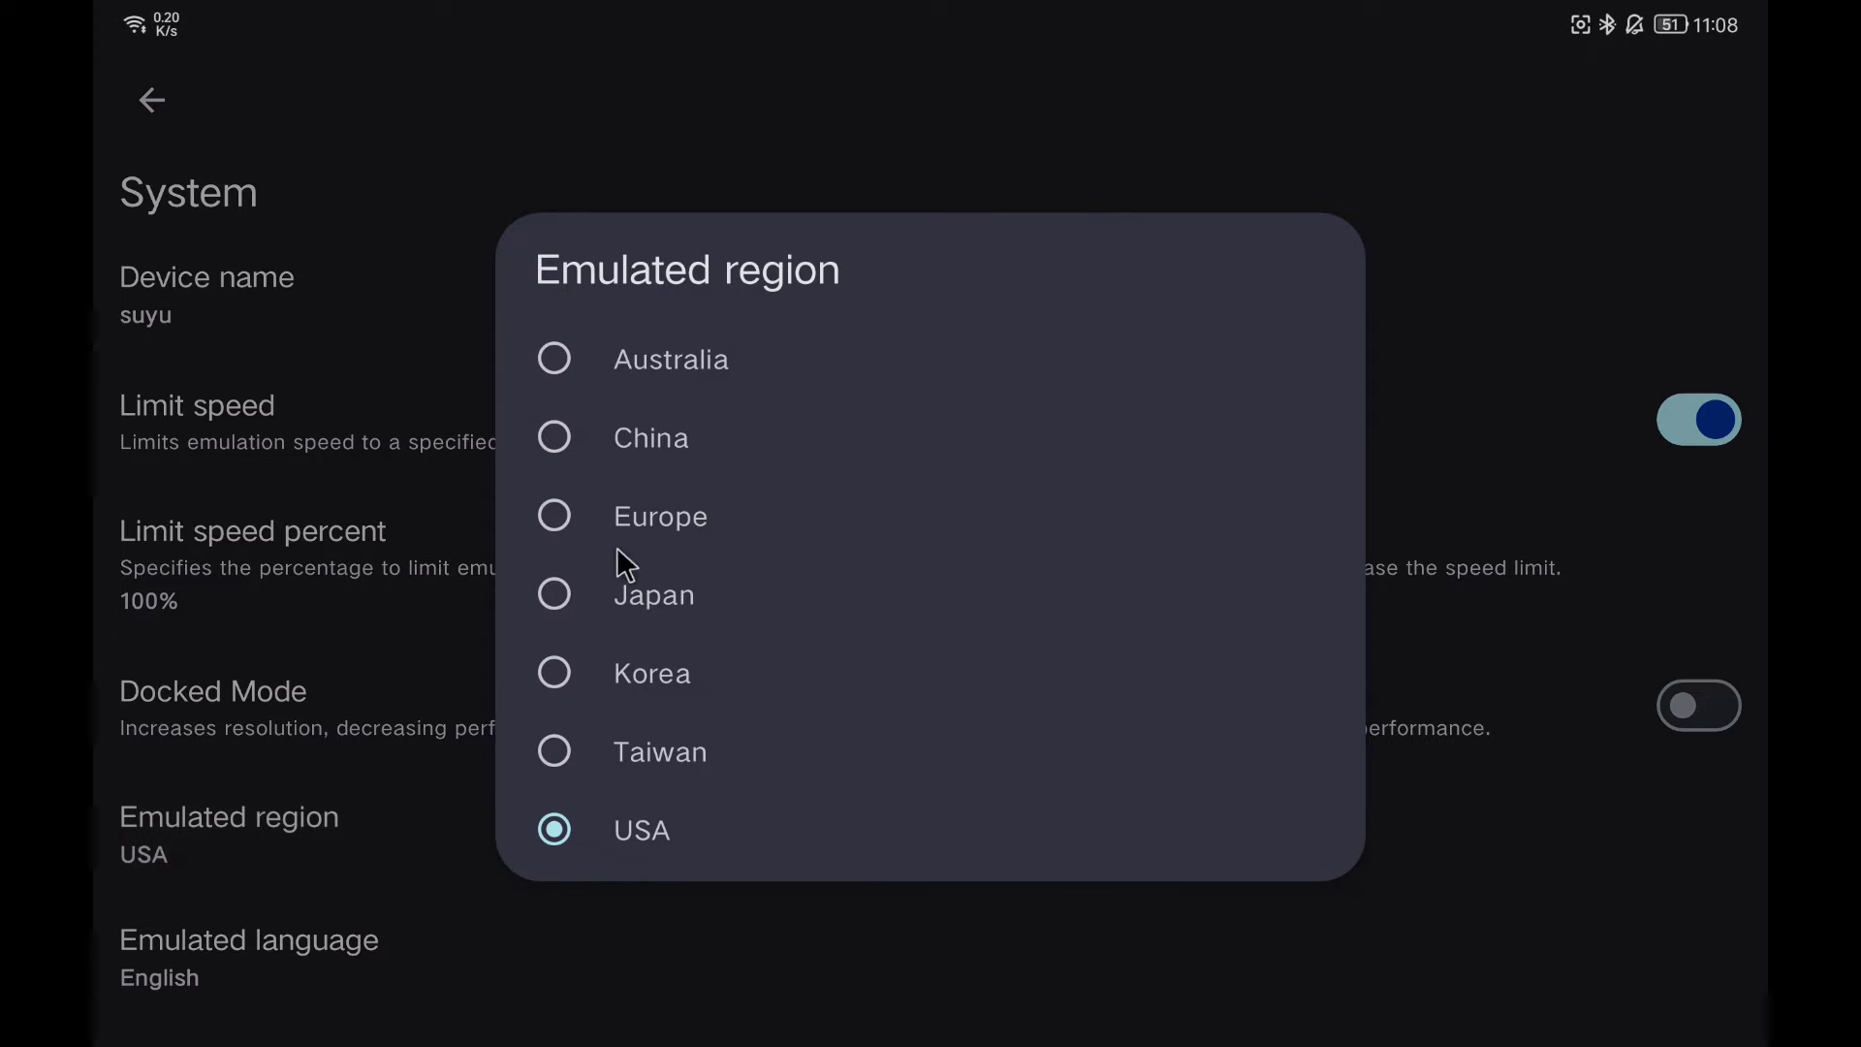
{"action": "left_click", "coordinate": [564, 519]}
{"action": "left_click", "coordinate": [364, 941]}
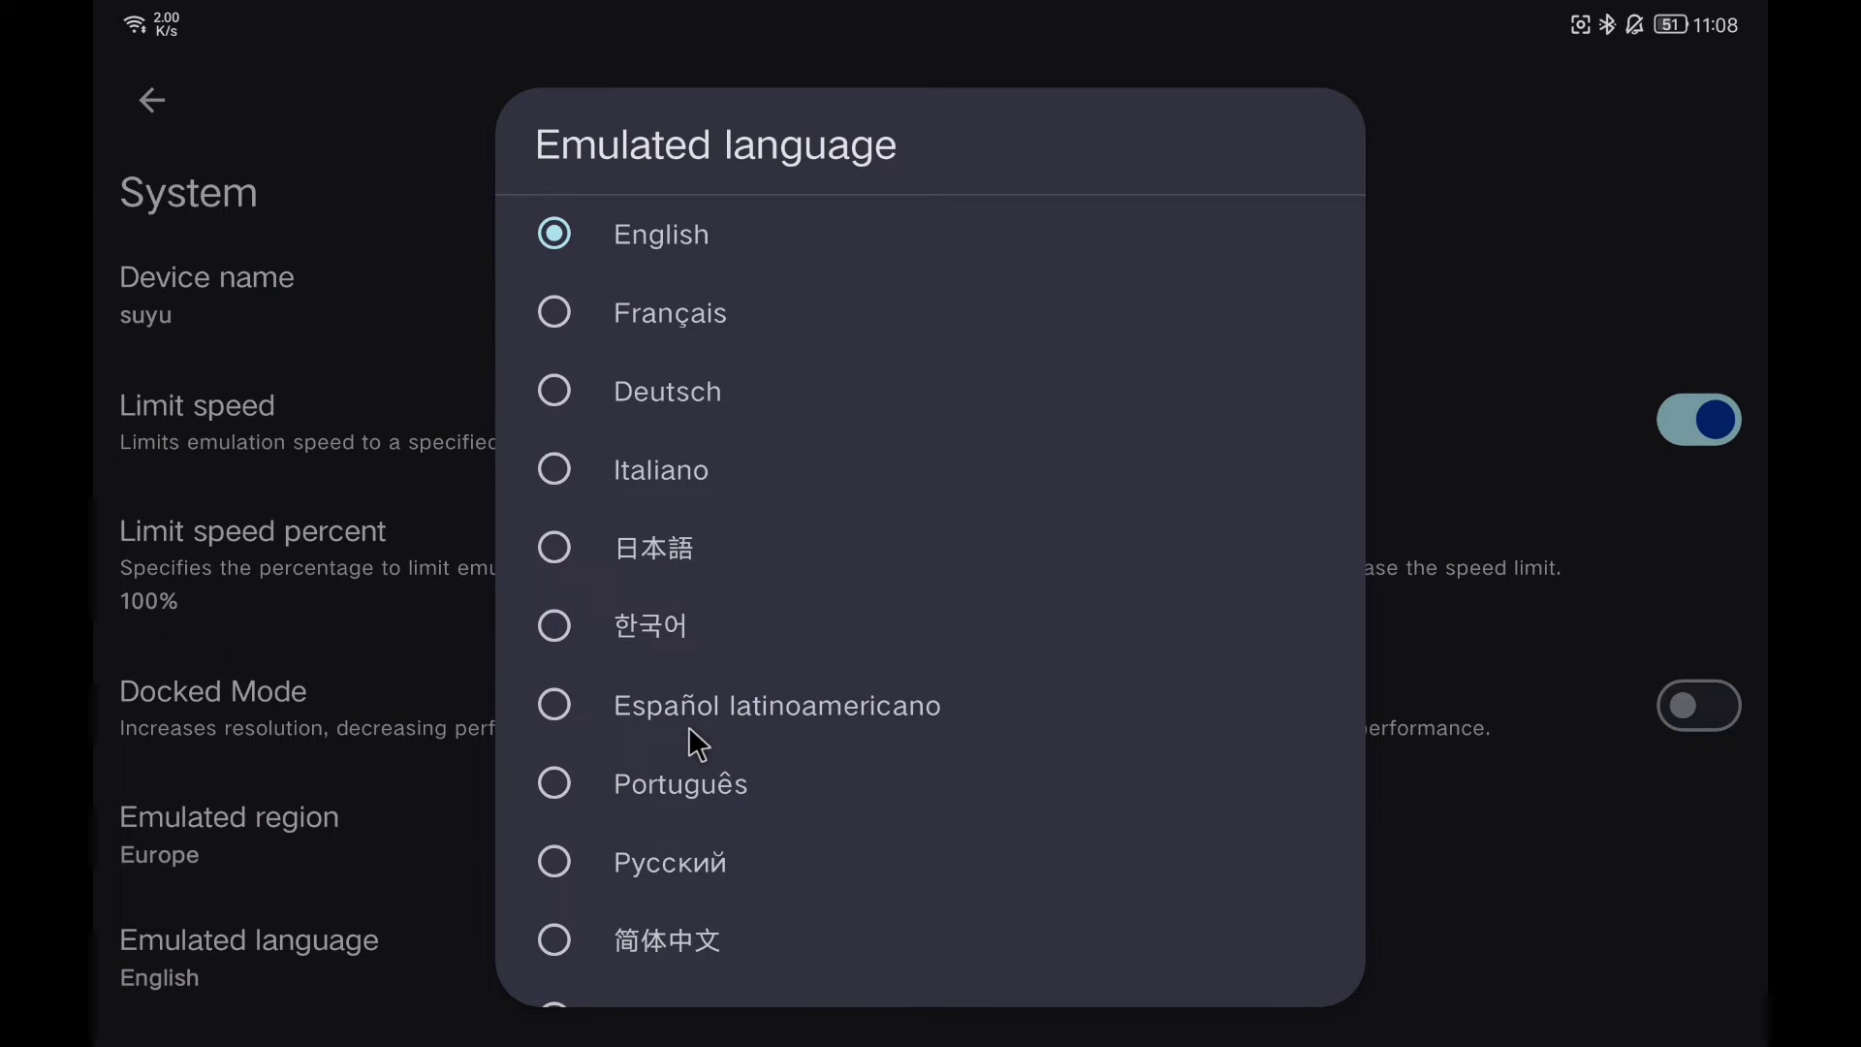
{"action": "scroll", "coordinate": [684, 720], "scroll_direction": "down", "scroll_amount": 3}
{"action": "left_click", "coordinate": [678, 811]}
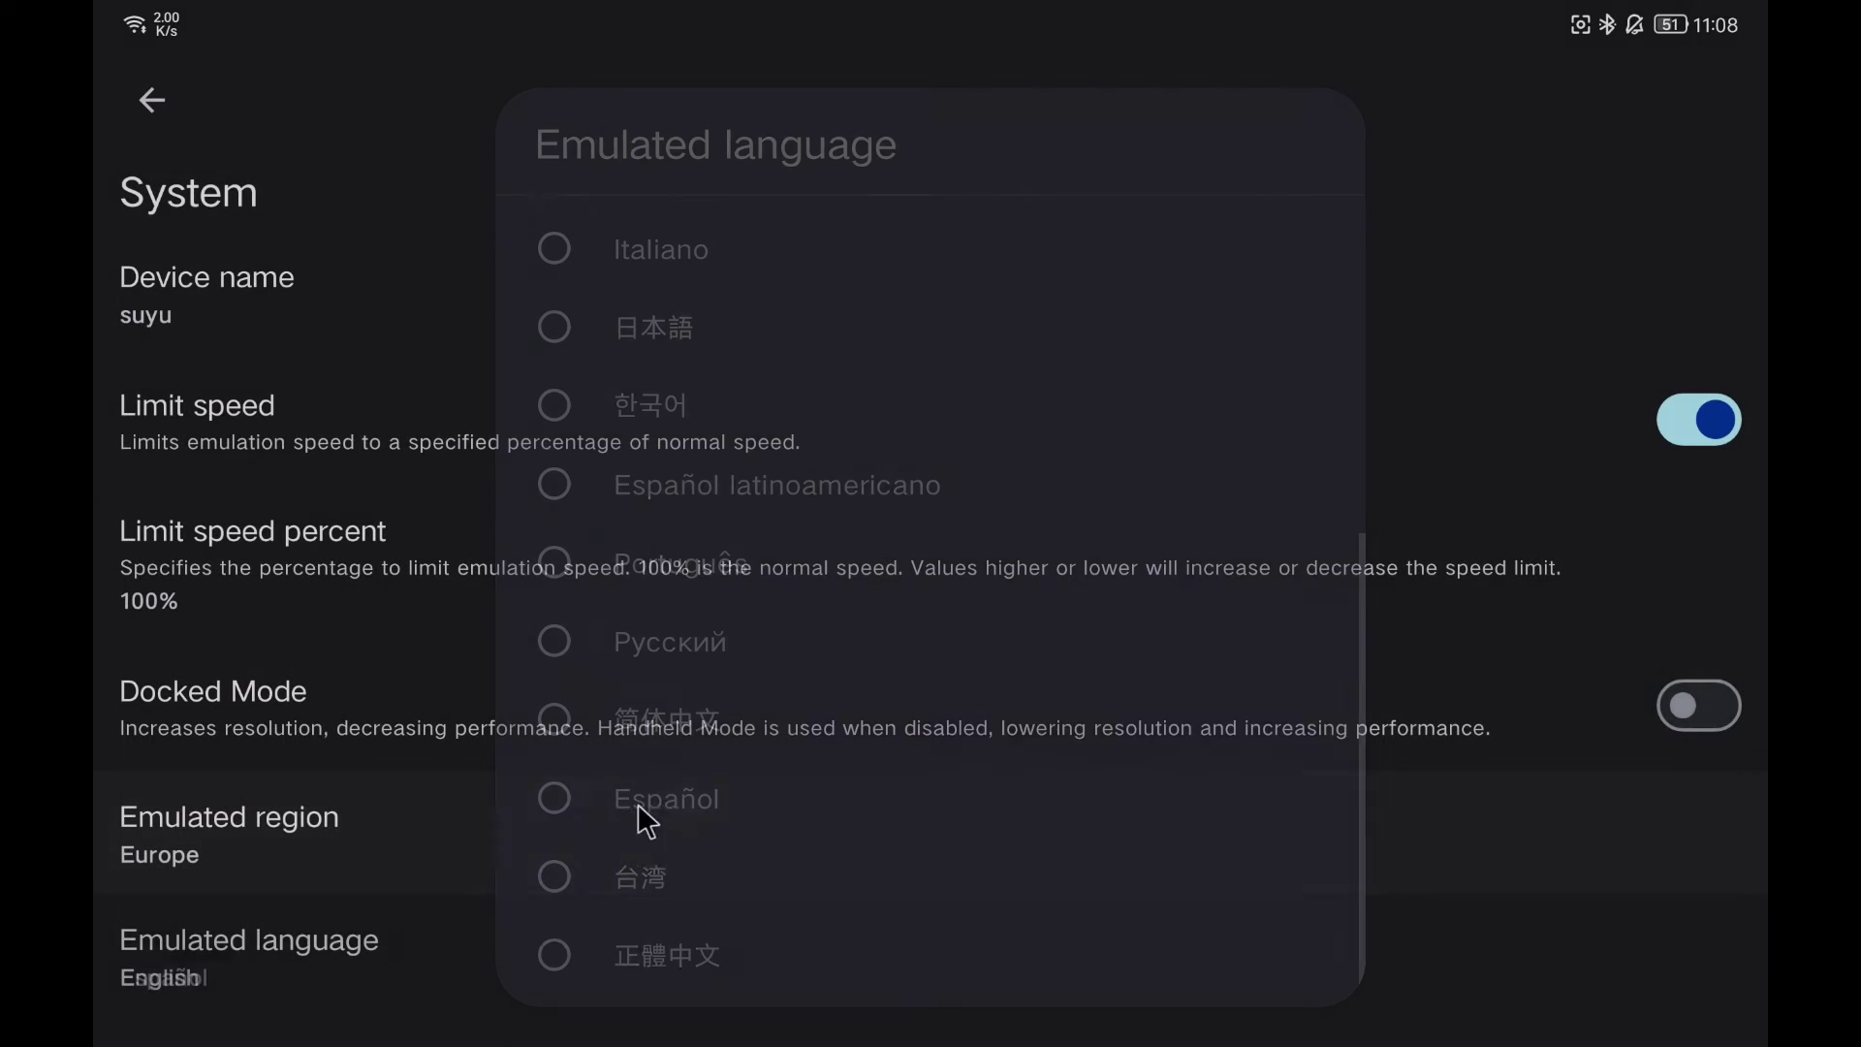
{"action": "scroll", "coordinate": [436, 670], "scroll_direction": "down", "scroll_amount": 1}
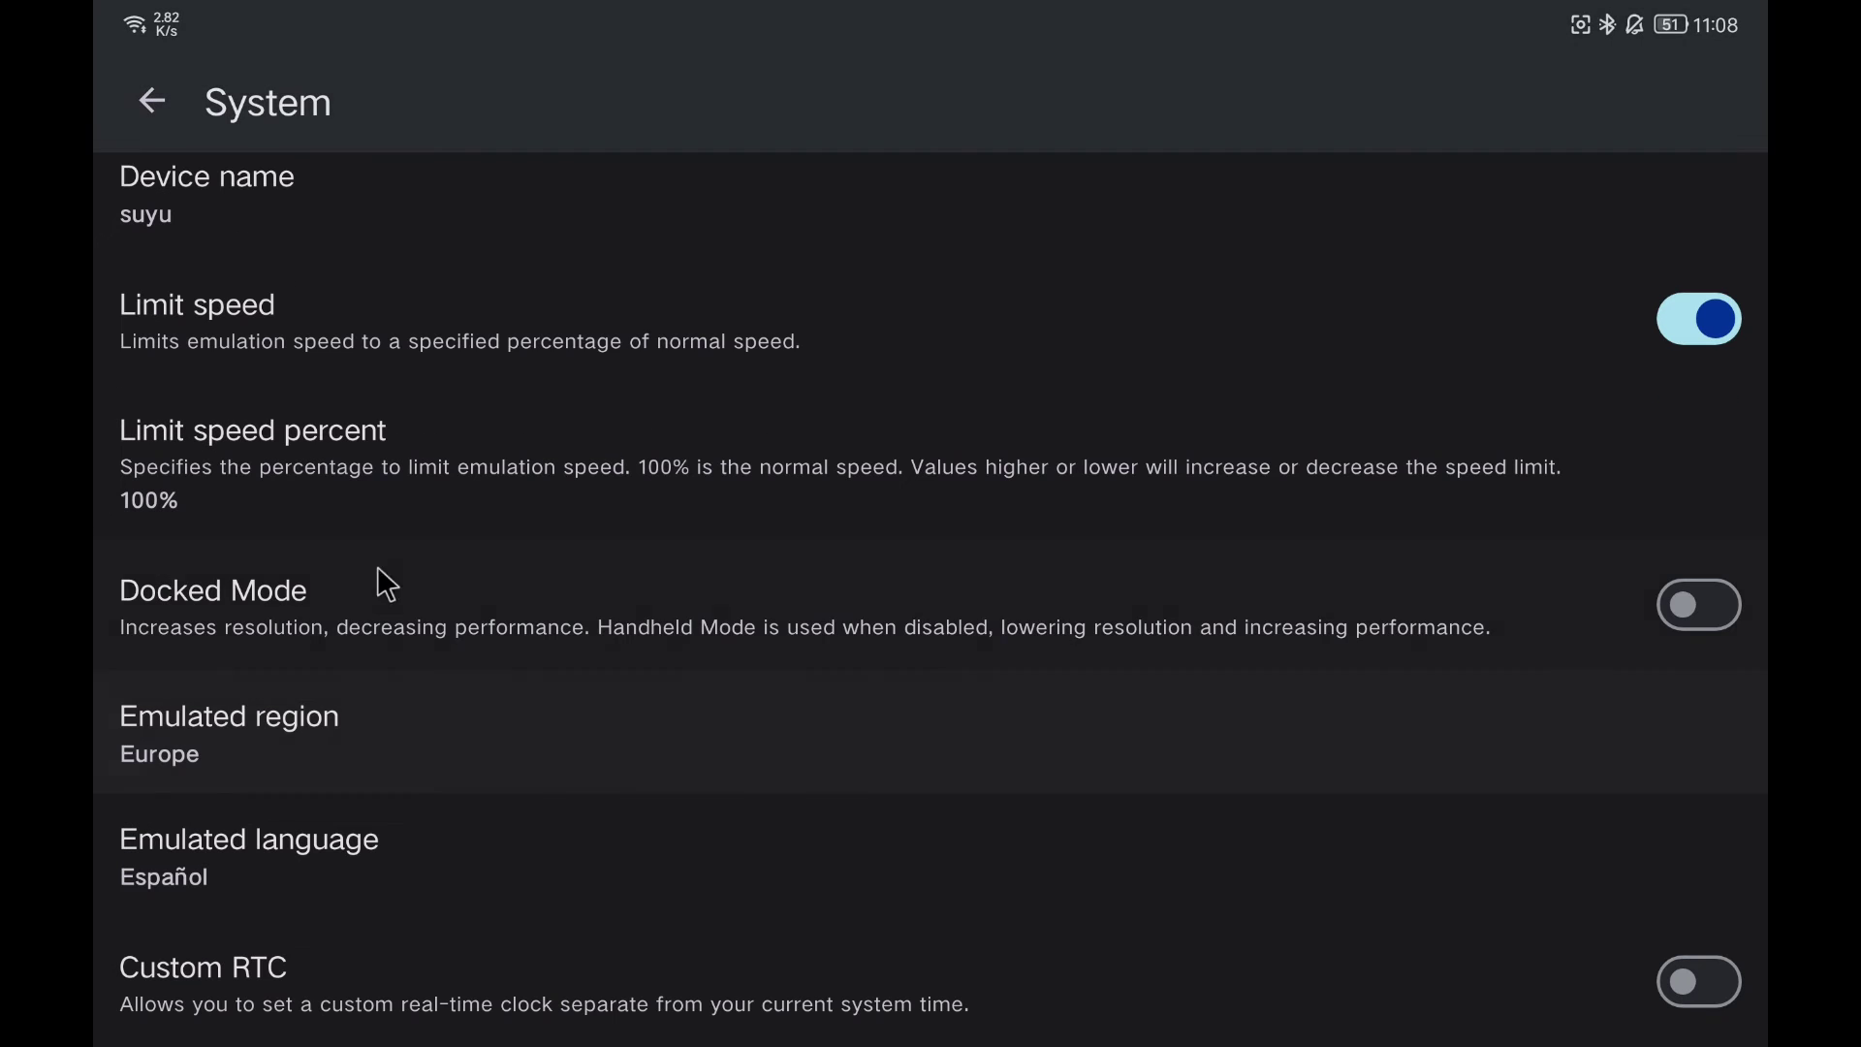
{"action": "left_click", "coordinate": [173, 138]}
- Set the Graphics resolution to 0.75X (540p/810p), then back out to main settings
{"action": "left_click", "coordinate": [291, 415]}
{"action": "left_click", "coordinate": [438, 419]}
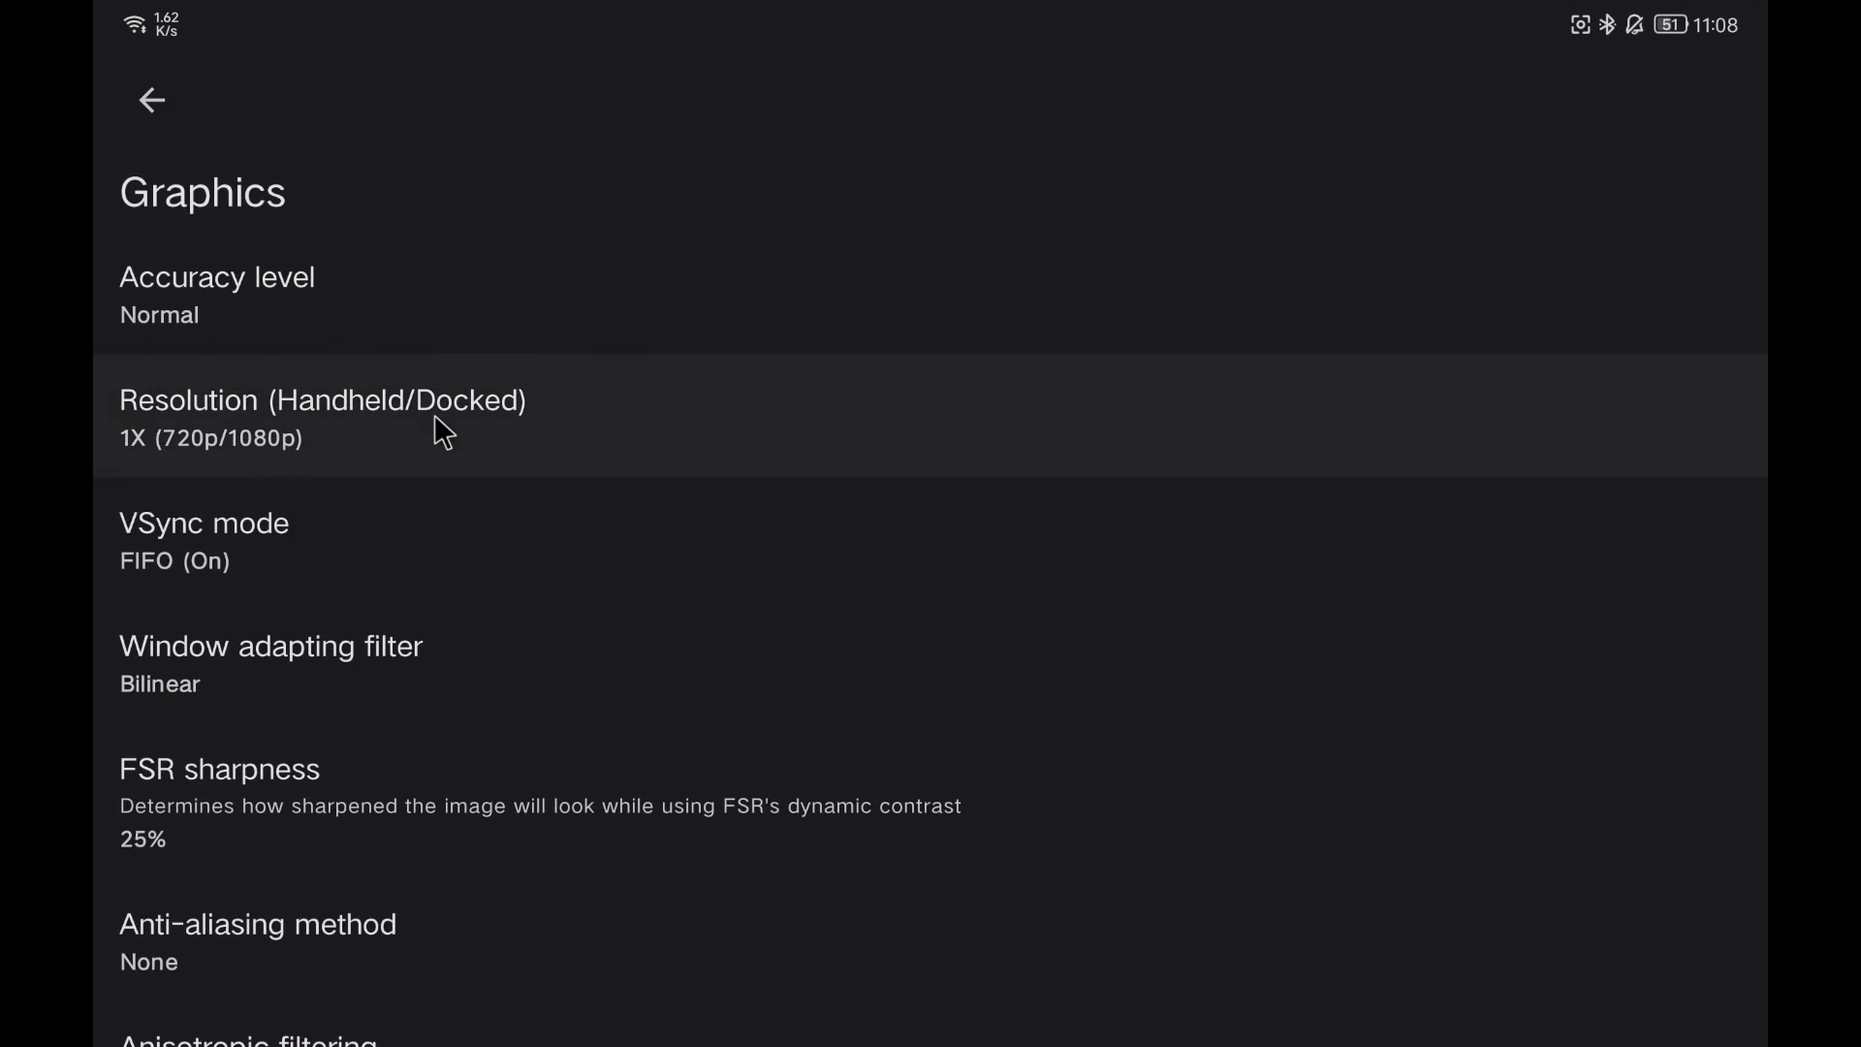
{"action": "left_click", "coordinate": [566, 478]}
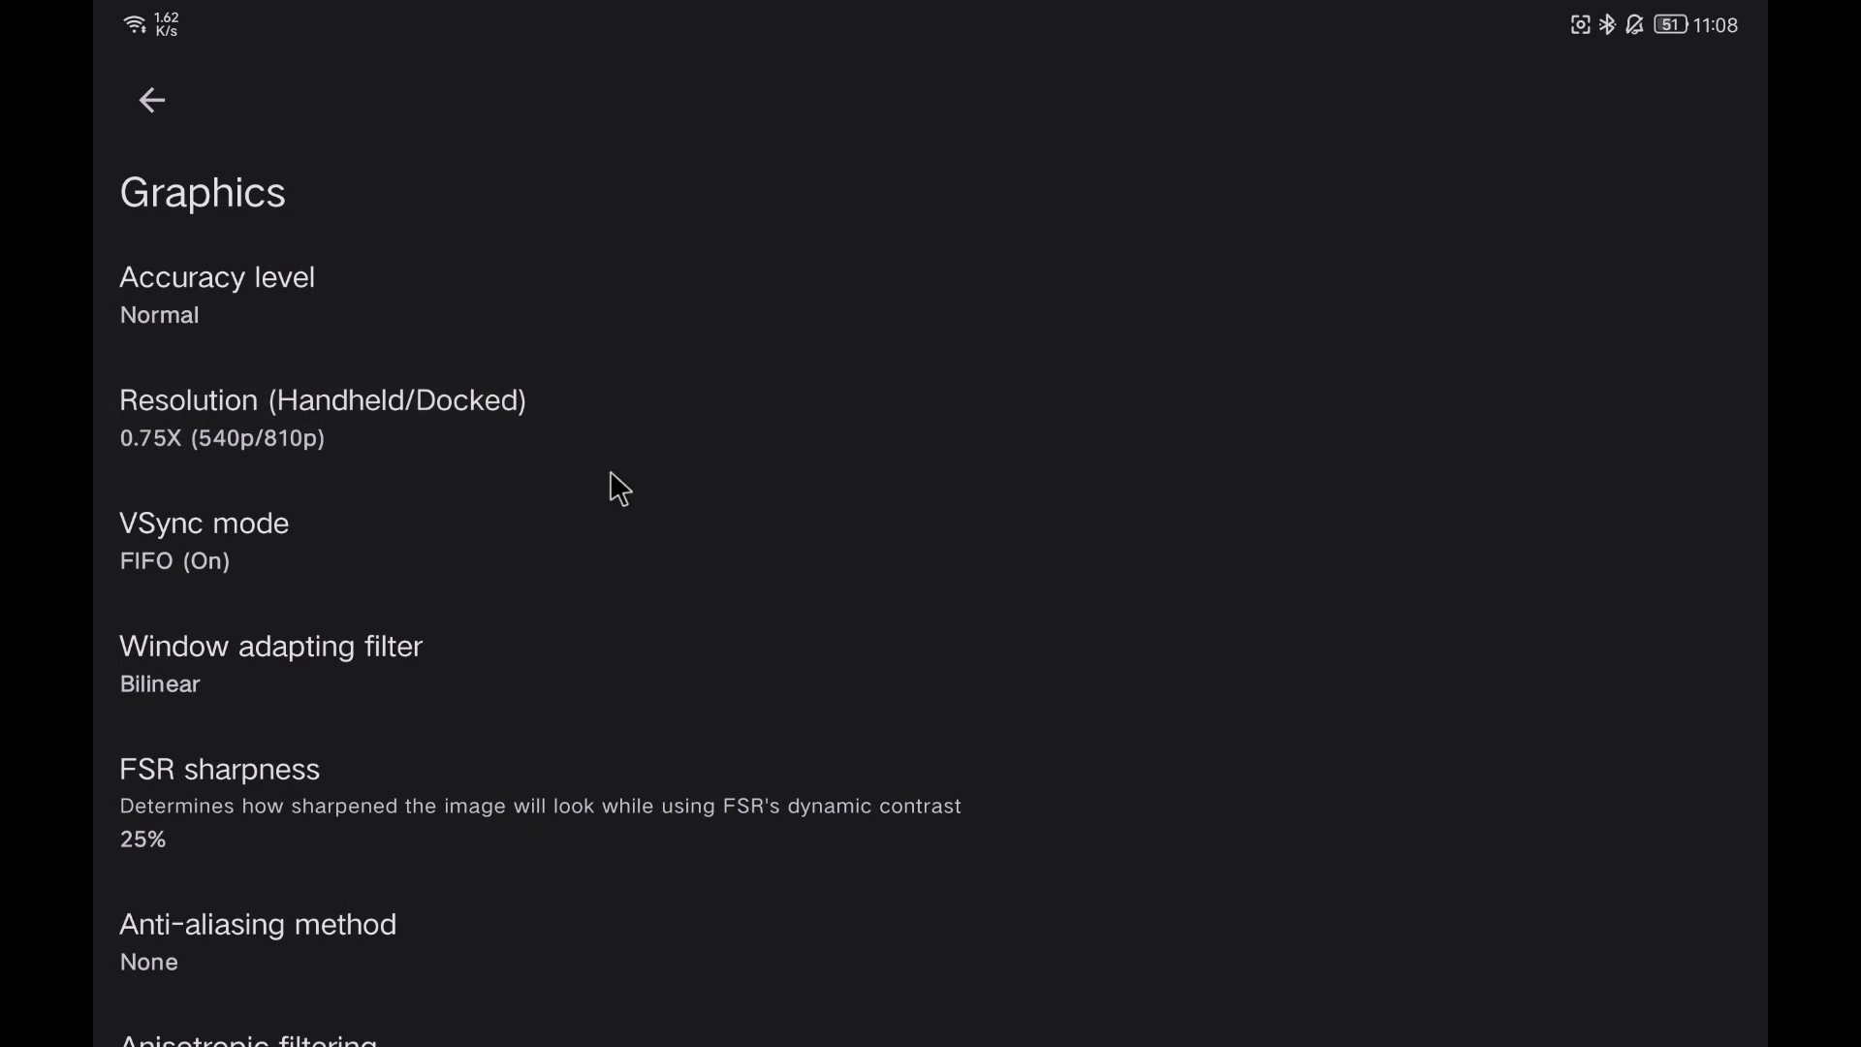
{"action": "left_click", "coordinate": [153, 108]}
{"action": "left_click", "coordinate": [154, 114]}
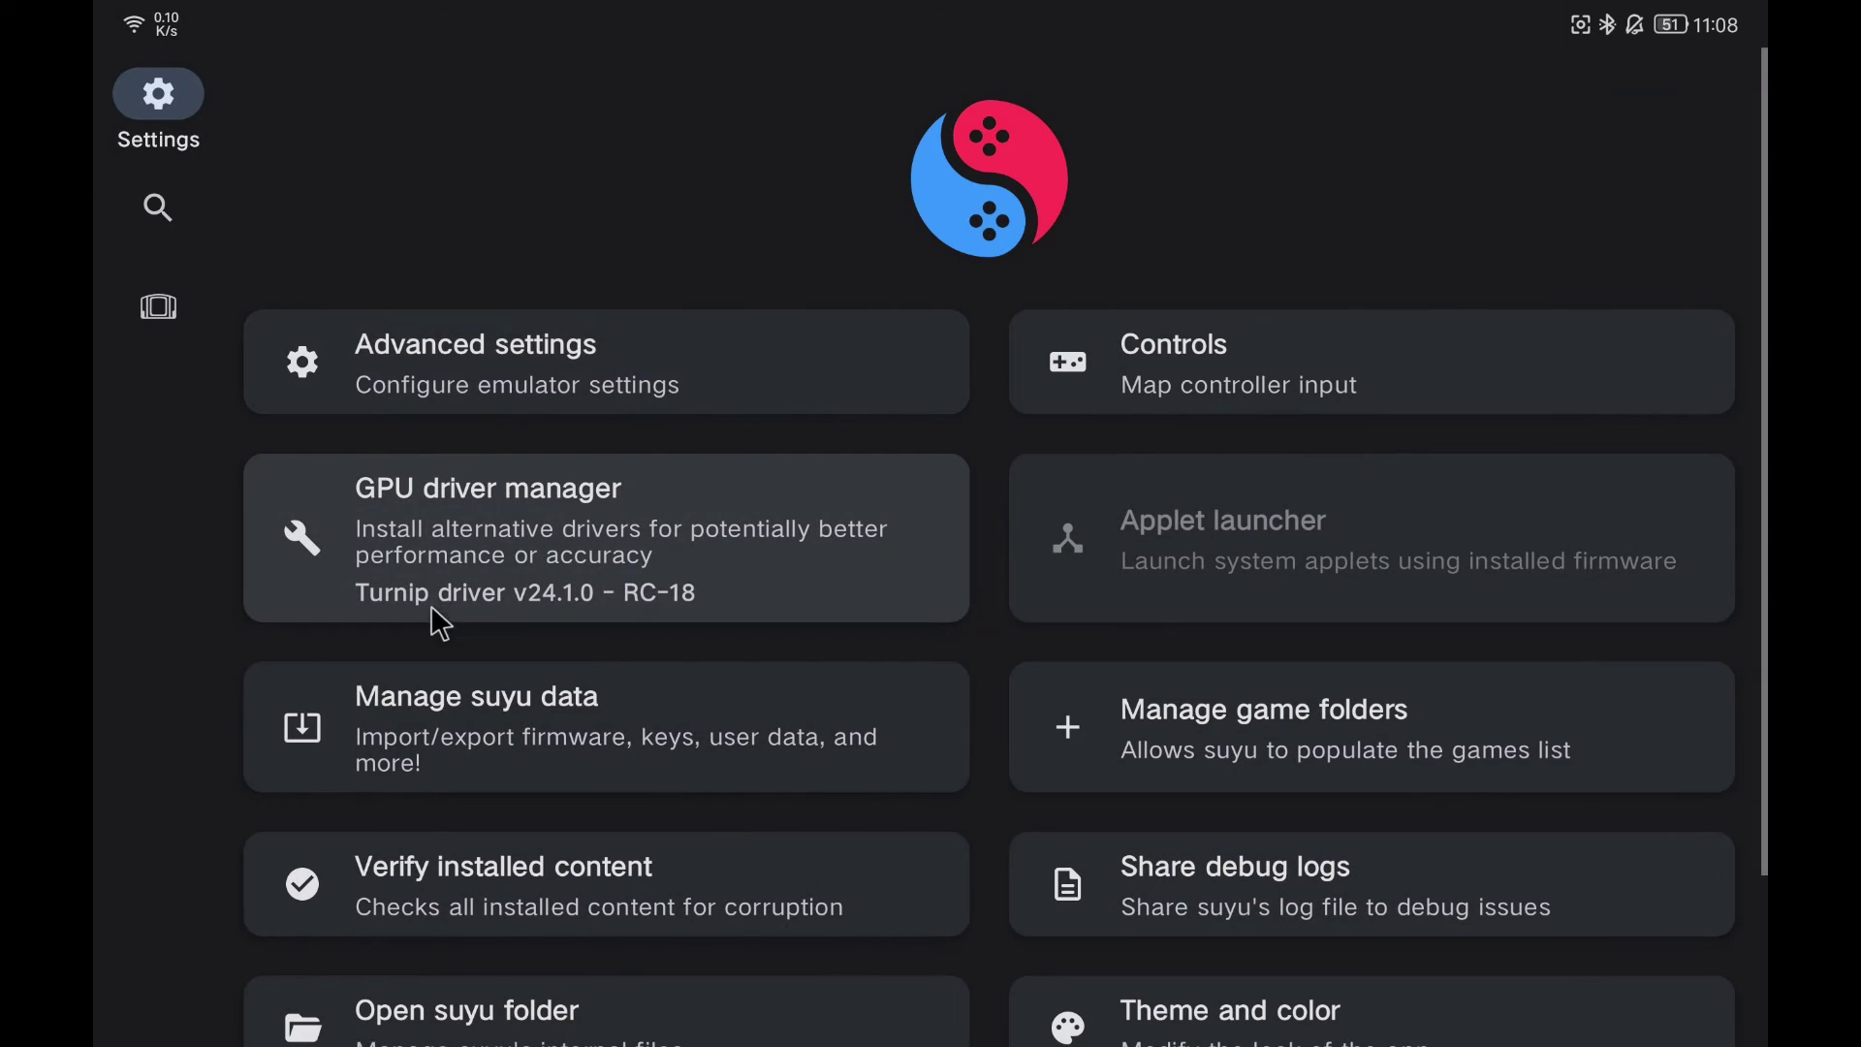